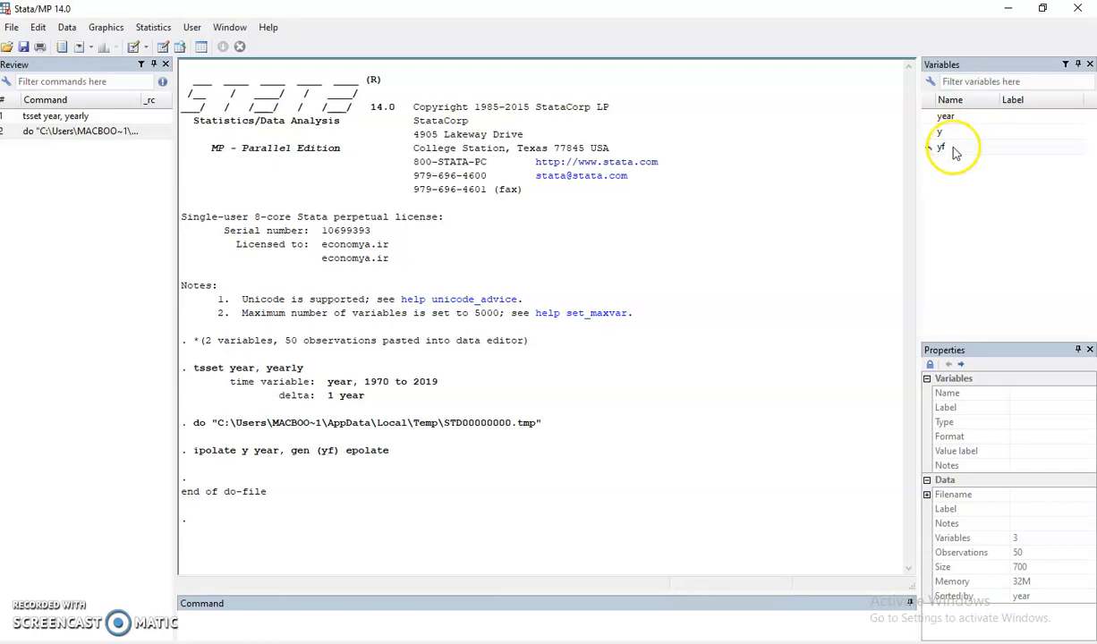
Browse the dataset and examine the y and yf columns over all years, closing the data view when finished
click(185, 47)
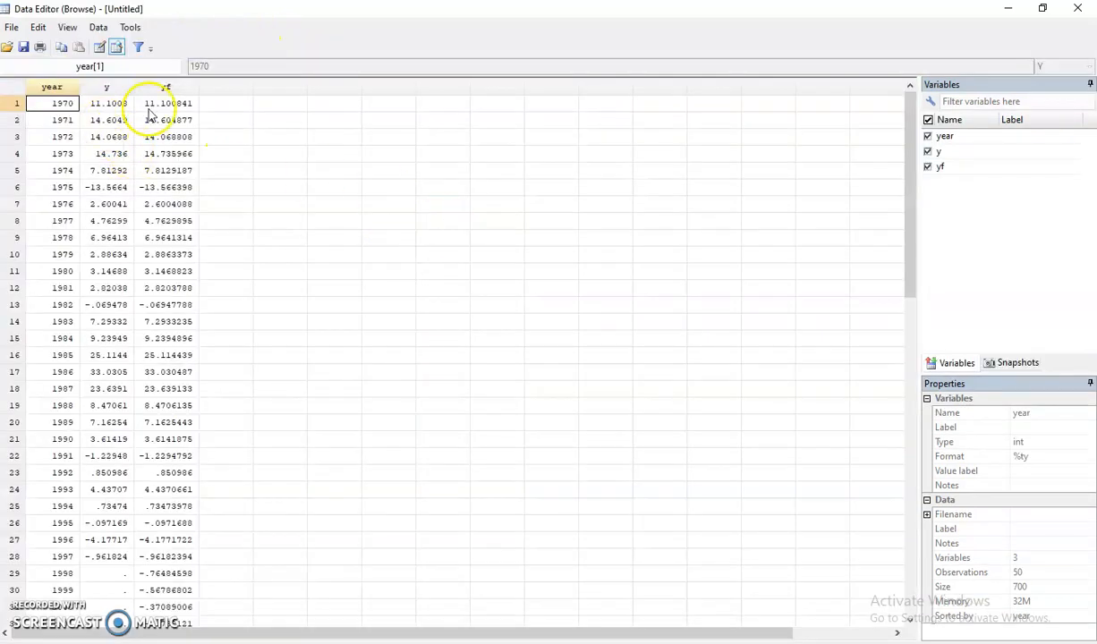
click(108, 87)
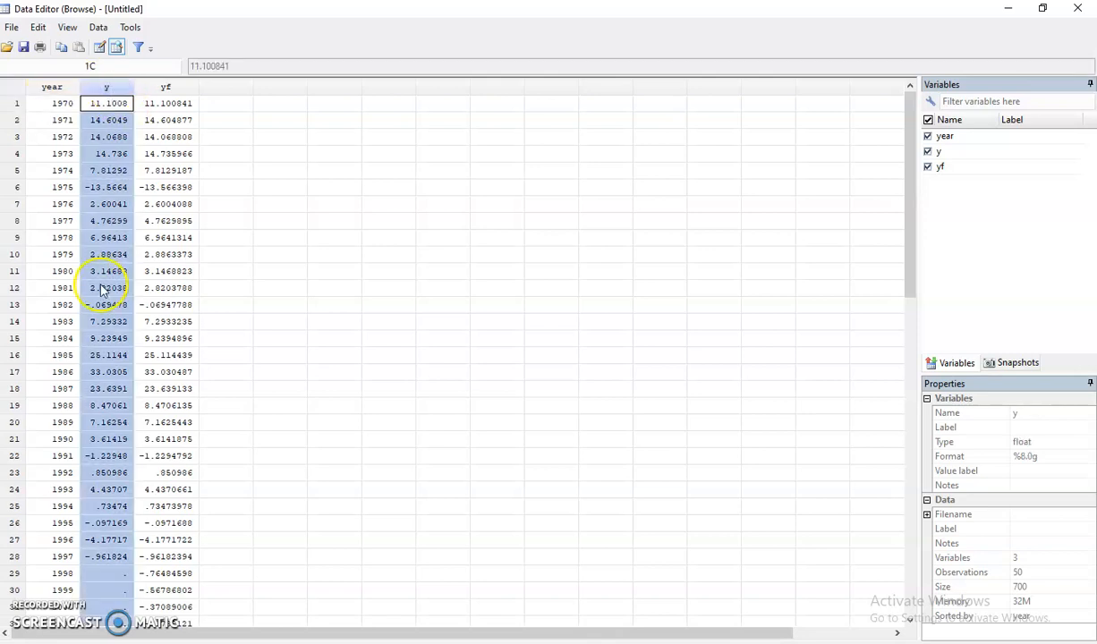
scroll(100, 340, down, 3)
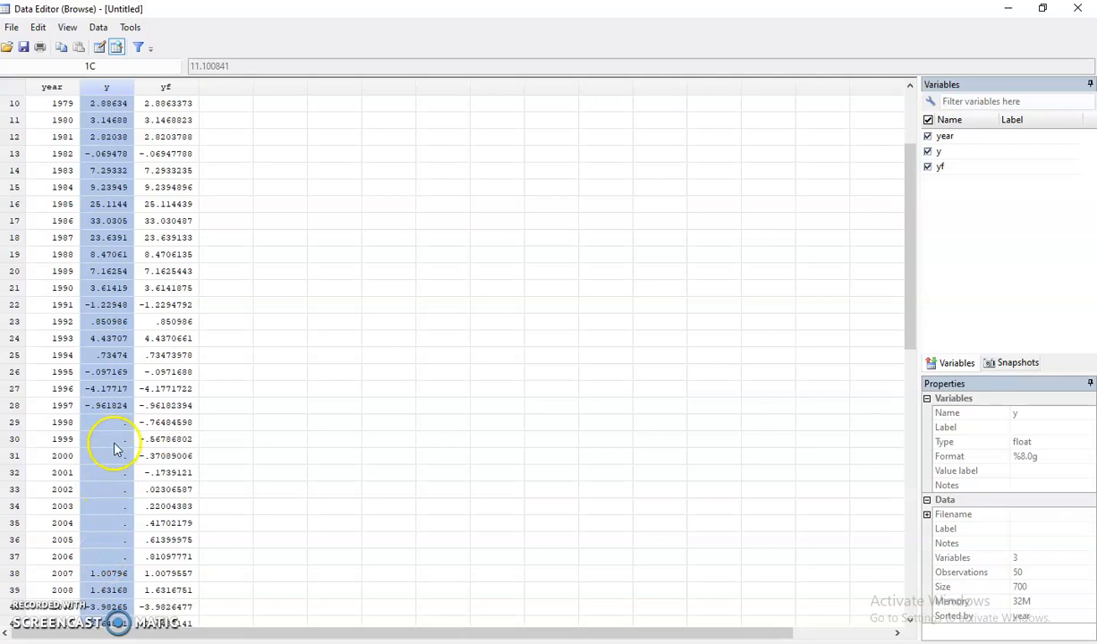
scroll(152, 423, up, 3)
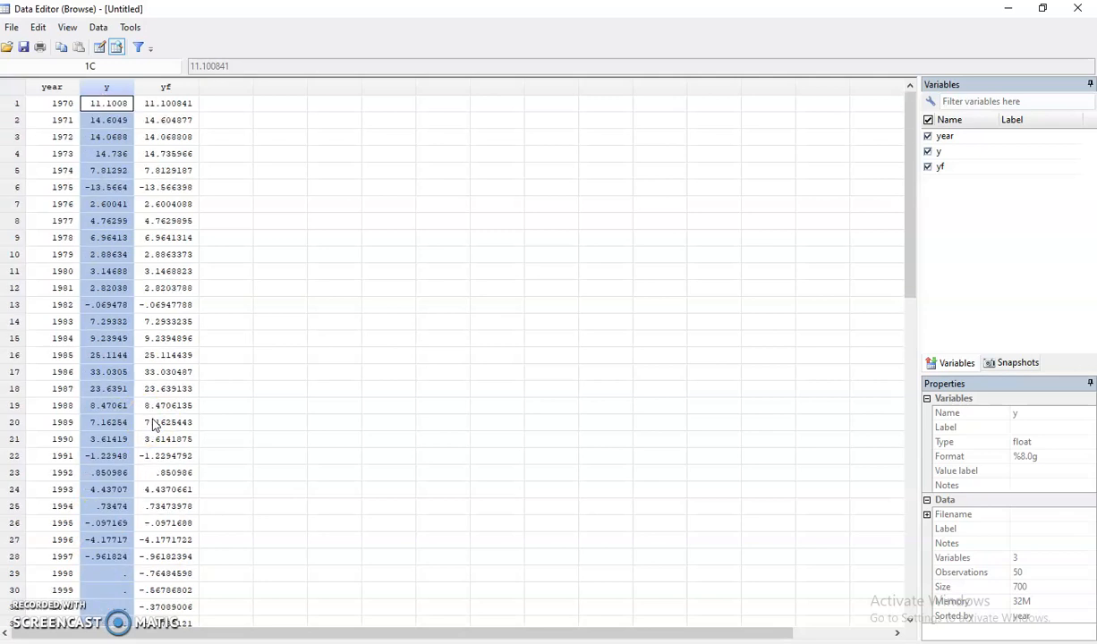
click(177, 85)
scroll(220, 188, down, 5)
scroll(224, 192, up, 5)
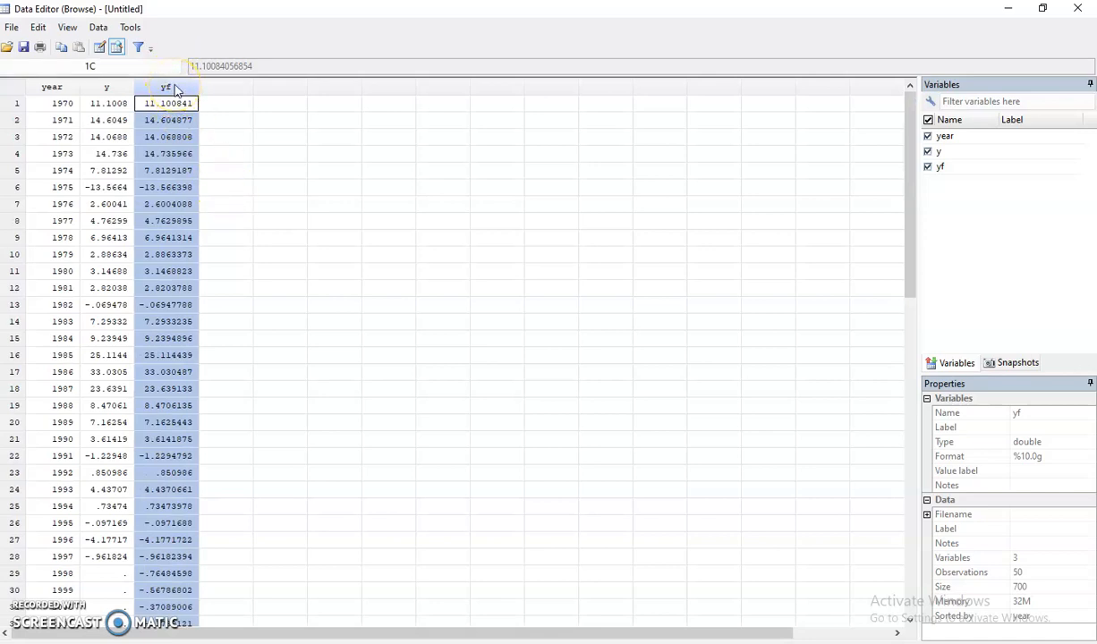
click(1079, 12)
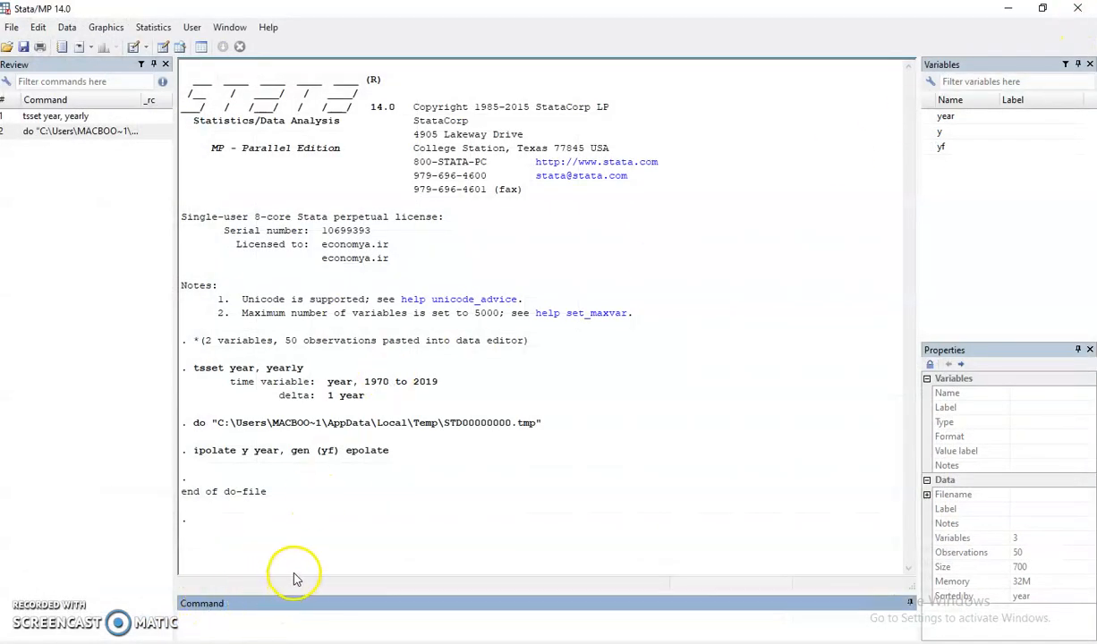
Enlarge the command area and generate the variable log_yf with the command gen log_yf=log(yf)
drag(296, 592, 312, 500)
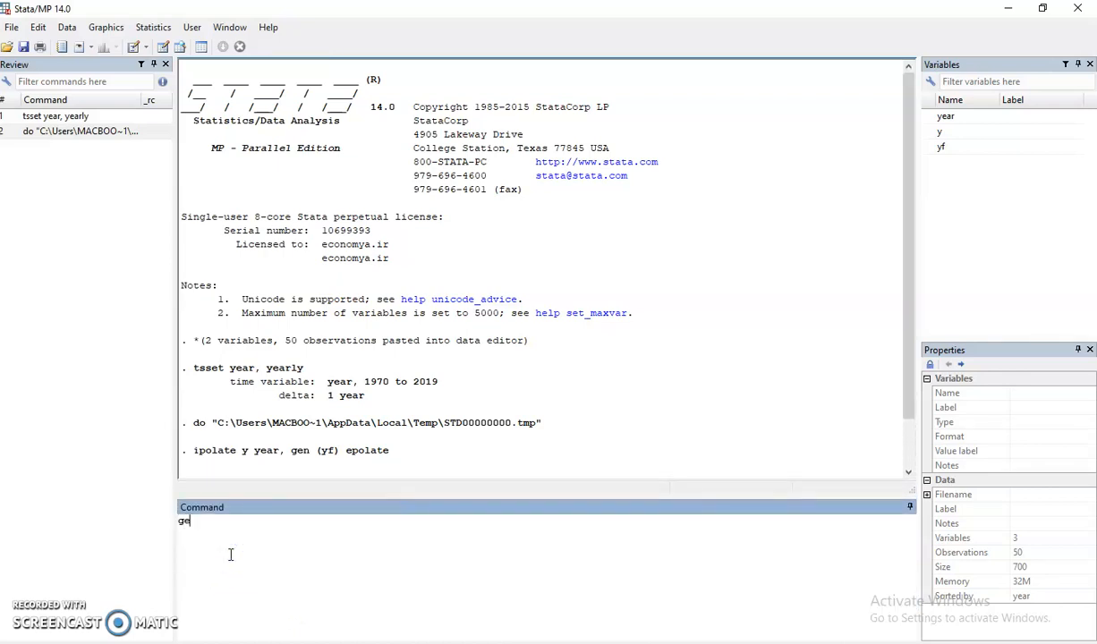
click(221, 523)
click(220, 519)
click(241, 522)
click(209, 521)
click(257, 521)
click(278, 524)
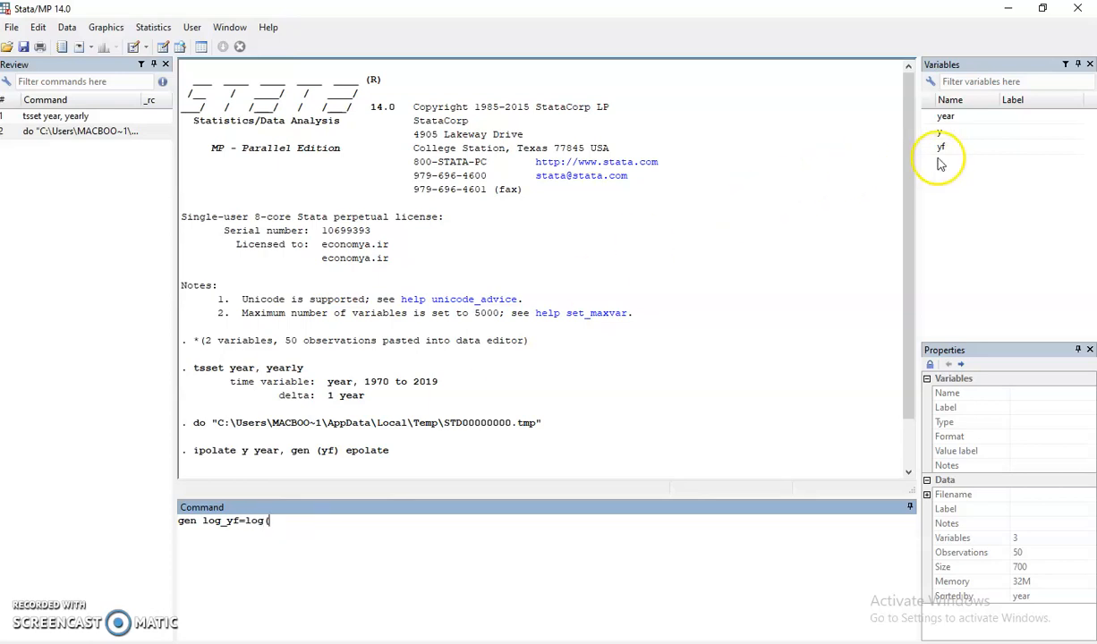
click(286, 527)
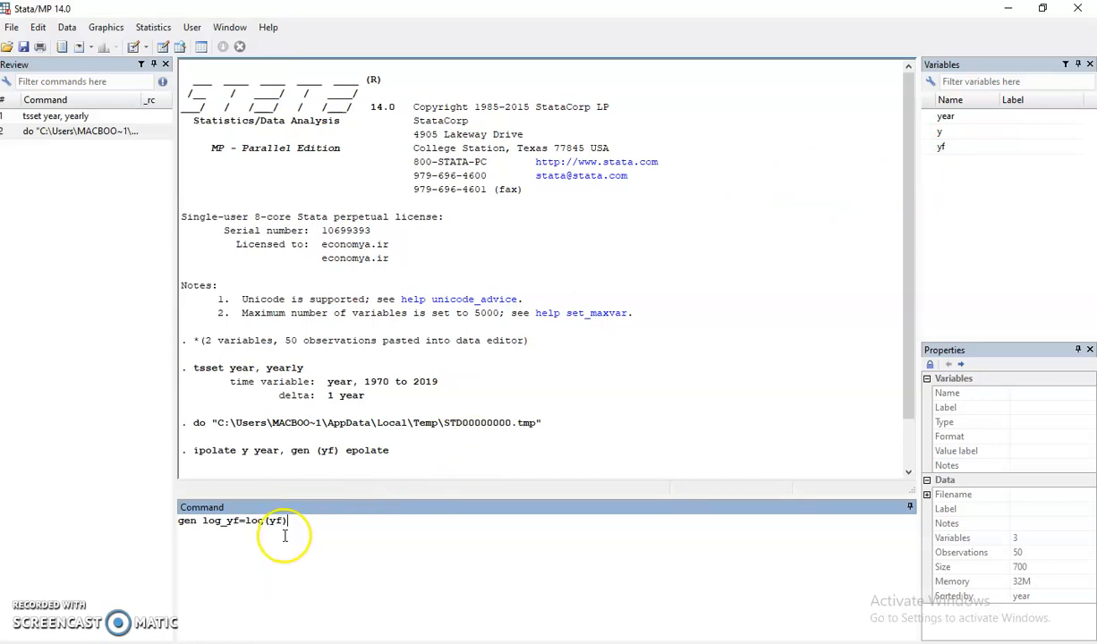
drag(238, 525, 201, 521)
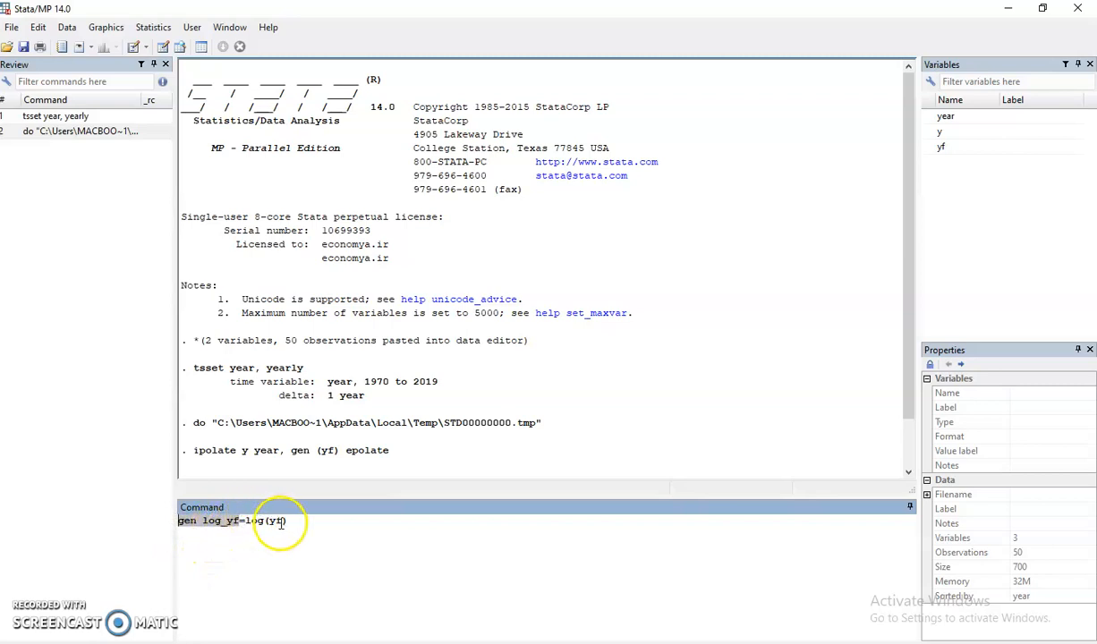
drag(245, 521, 294, 521)
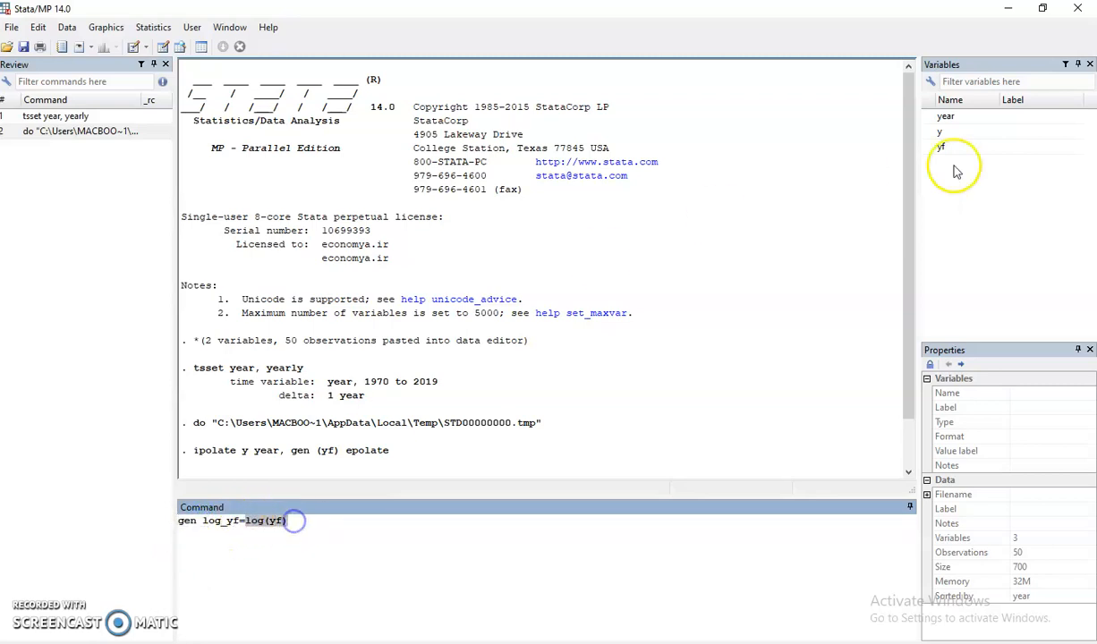
click(300, 519)
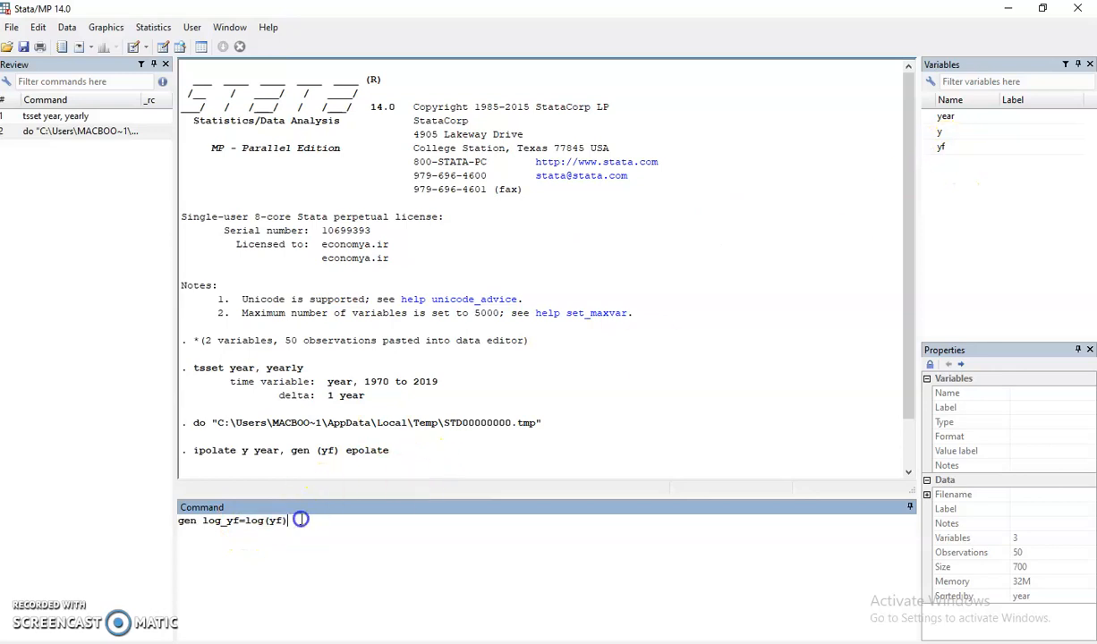
key(Return)
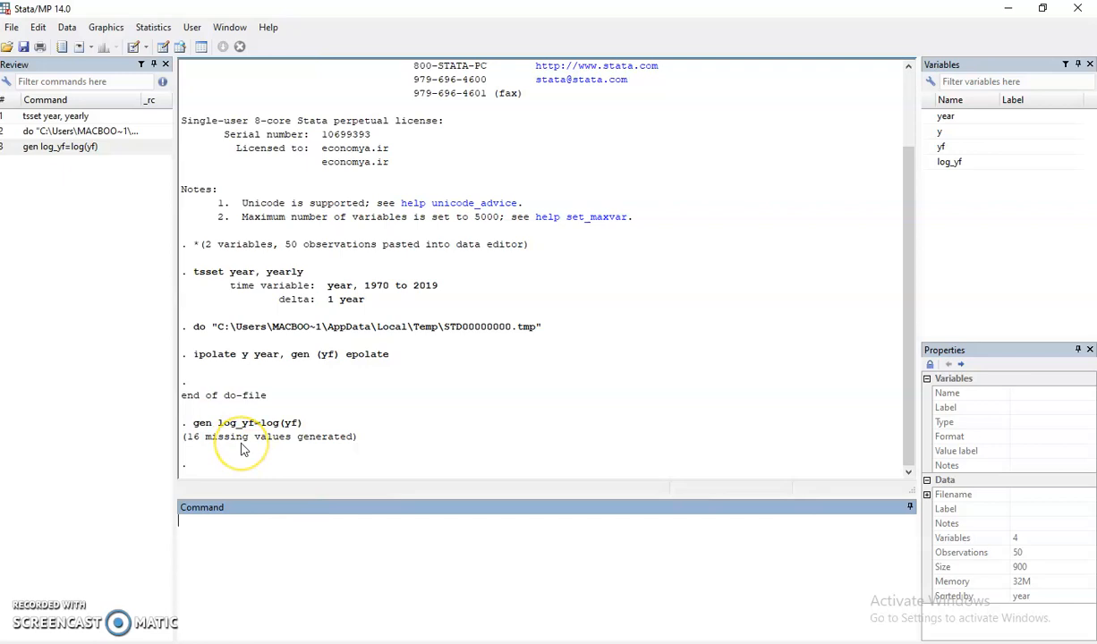
click(282, 439)
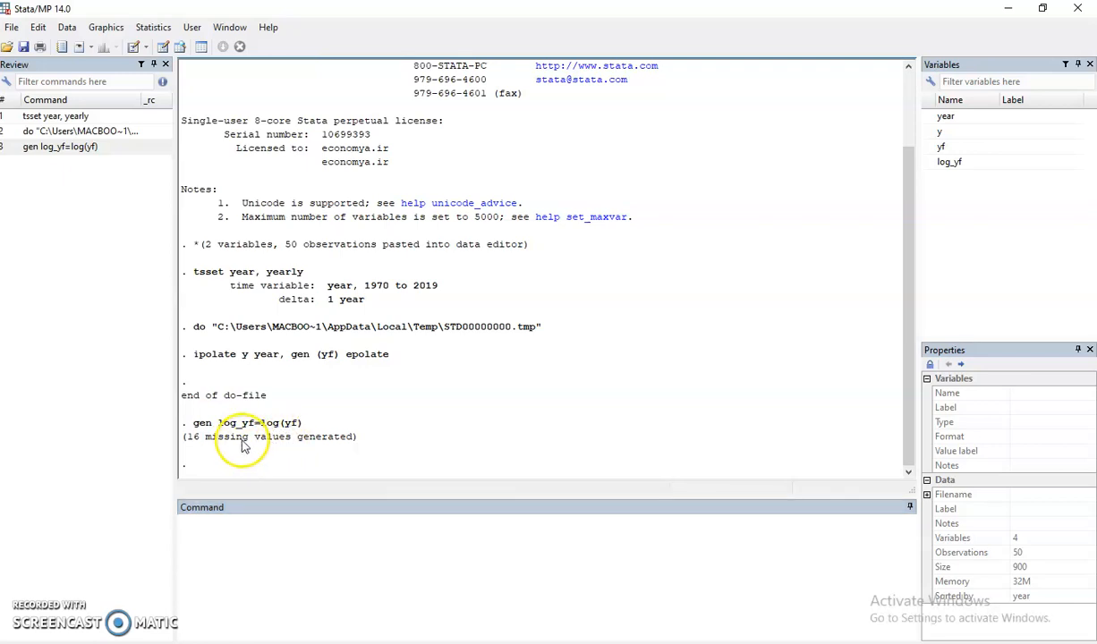
Open the dataset in browse mode and compare the yf column with the log_yf column
click(179, 46)
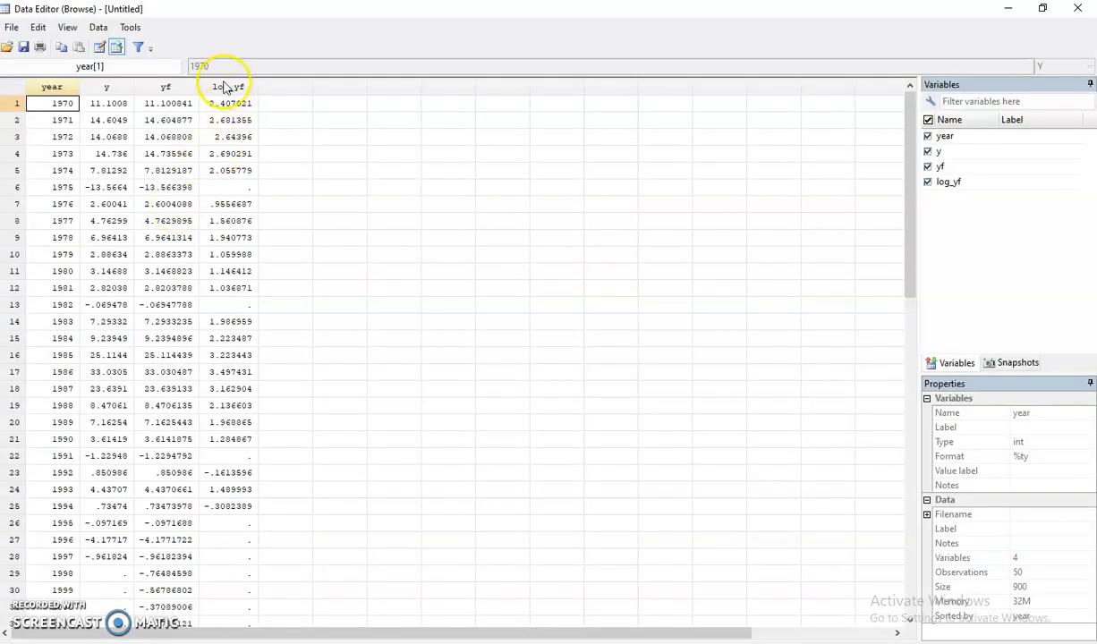
click(180, 87)
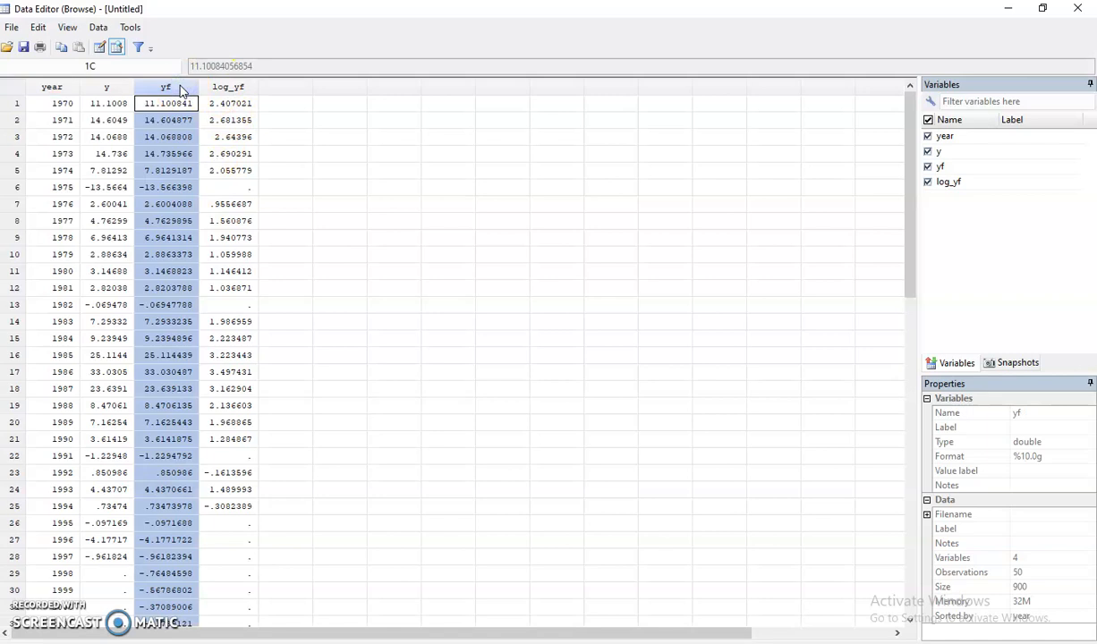
click(237, 86)
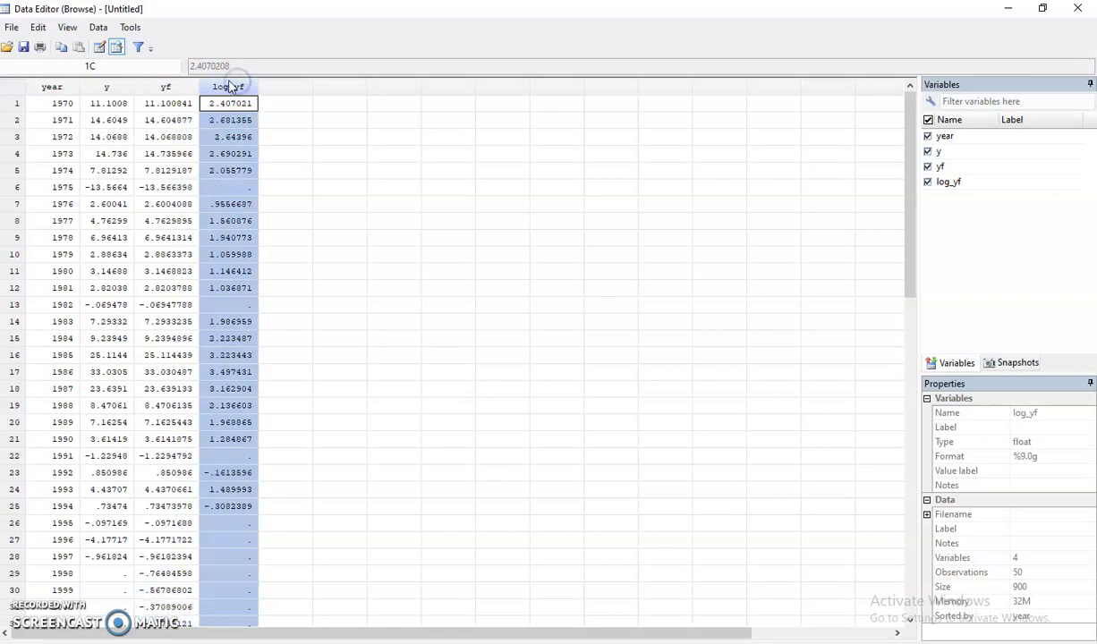
click(178, 88)
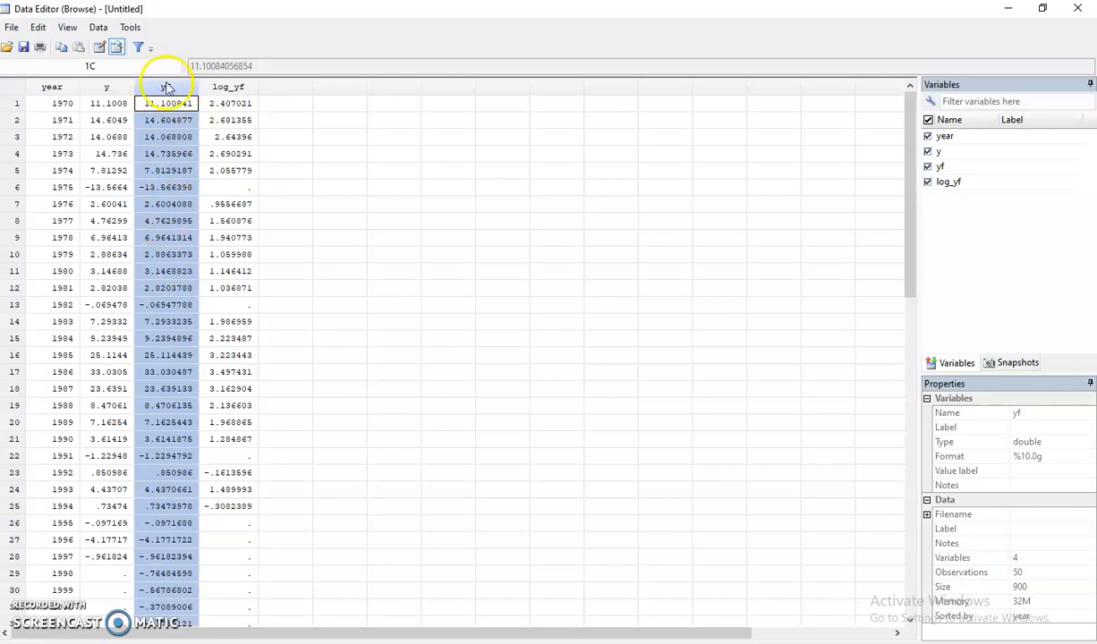
Compare the yf and log_yf cells for the years 1975, 1982 and 1991
click(158, 189)
click(154, 305)
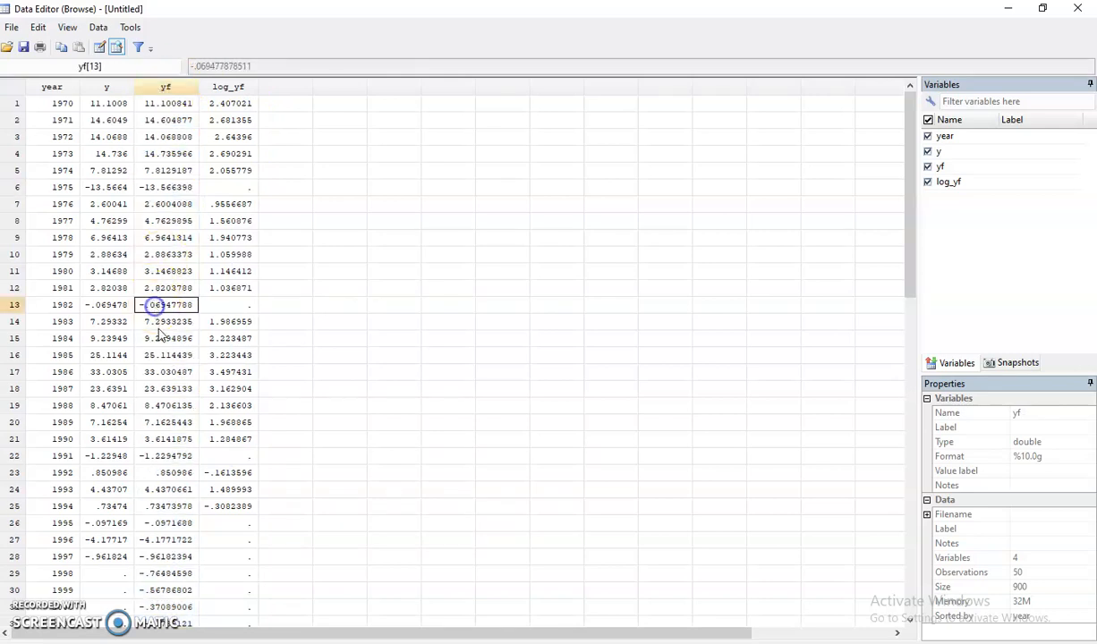
click(163, 456)
click(229, 456)
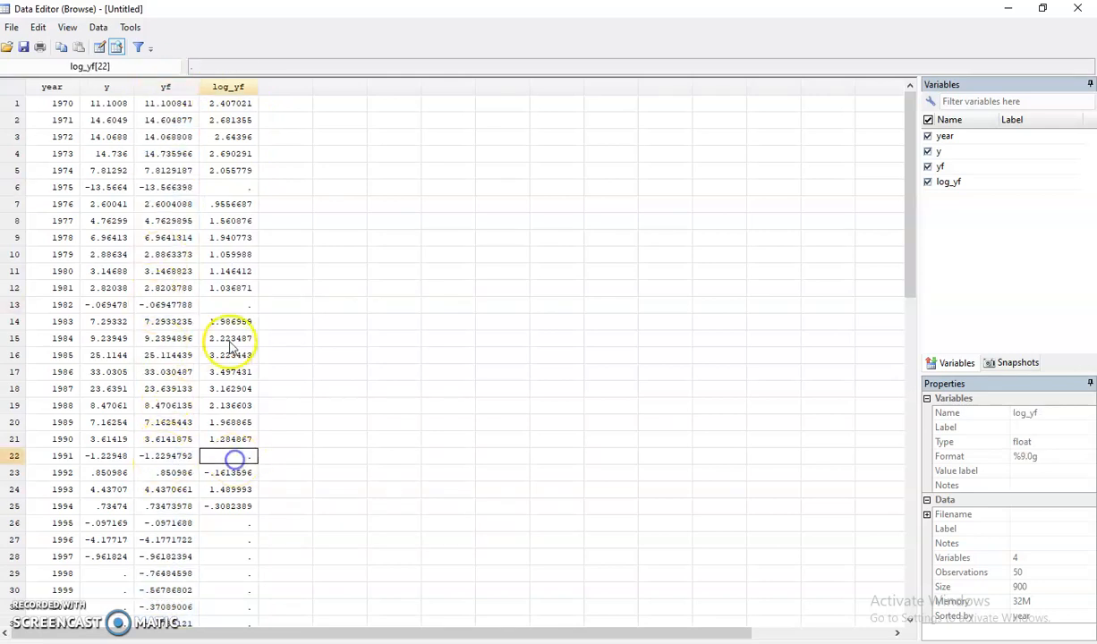
click(228, 305)
click(170, 187)
click(230, 189)
click(163, 187)
click(224, 188)
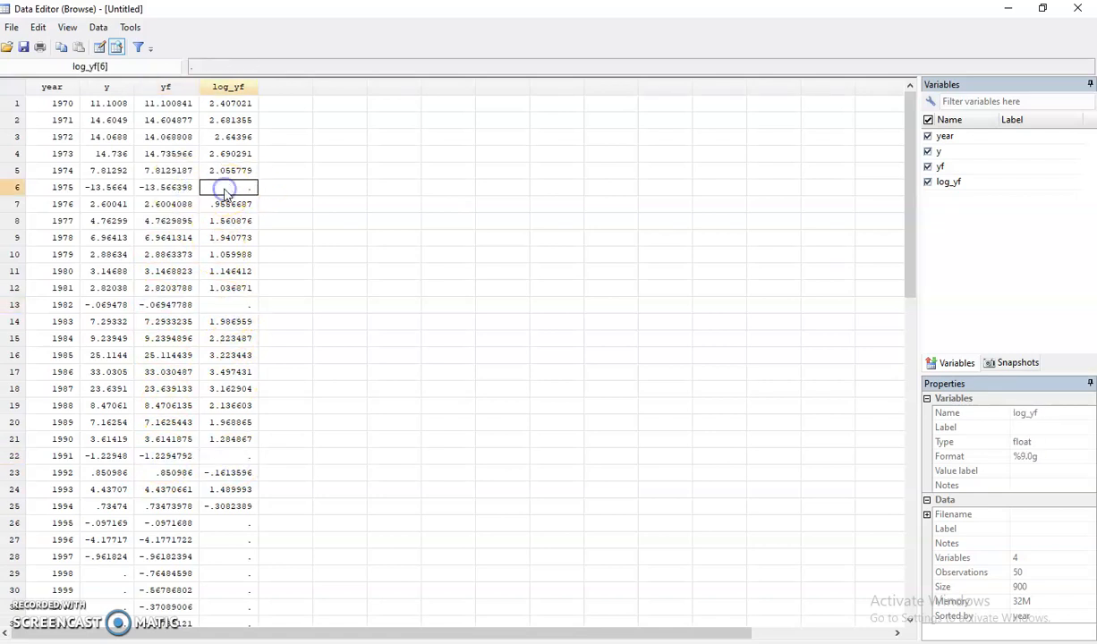
click(228, 304)
Examine the log_yf cells for 1995 to 2001 and recheck yf for 1975, 1982 and 1991
scroll(230, 291, down, 5)
drag(233, 274, 235, 376)
scroll(262, 275, up, 5)
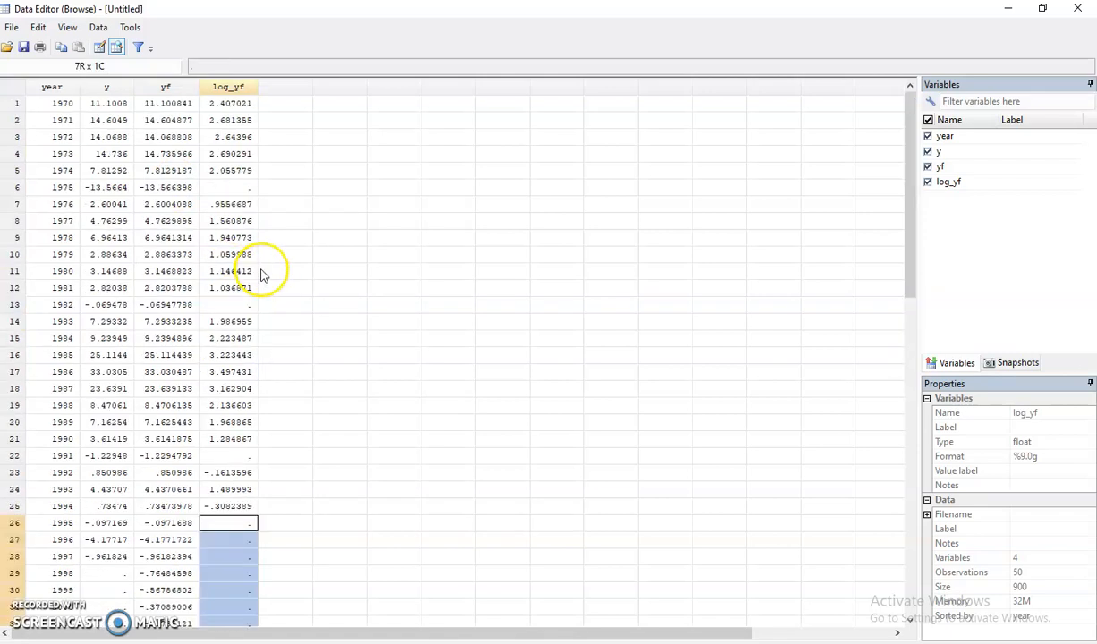
click(174, 189)
click(165, 305)
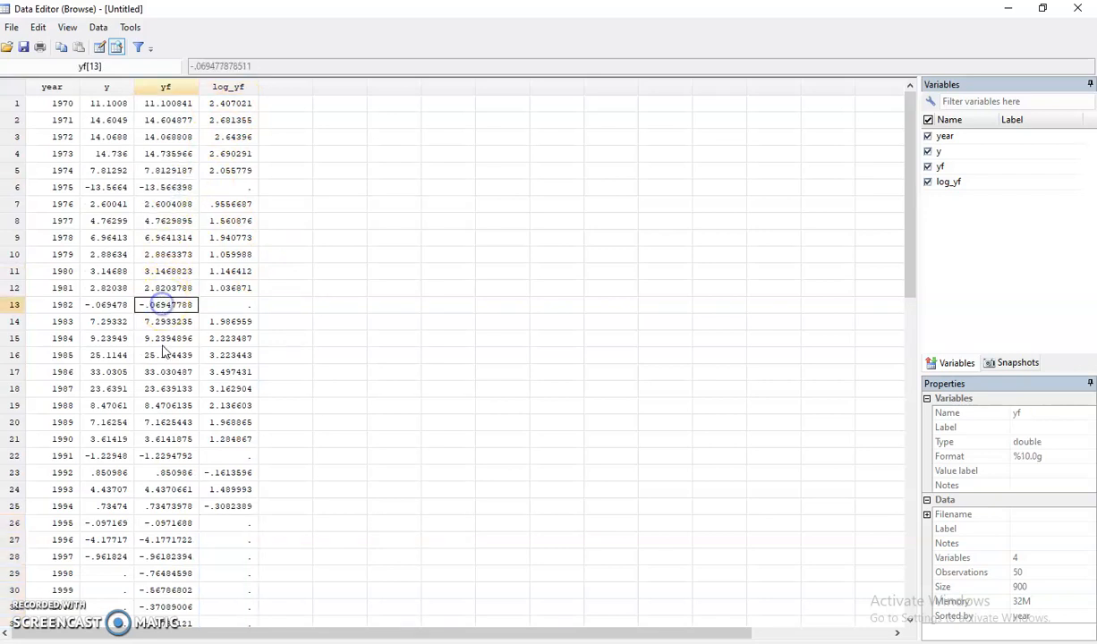
click(170, 456)
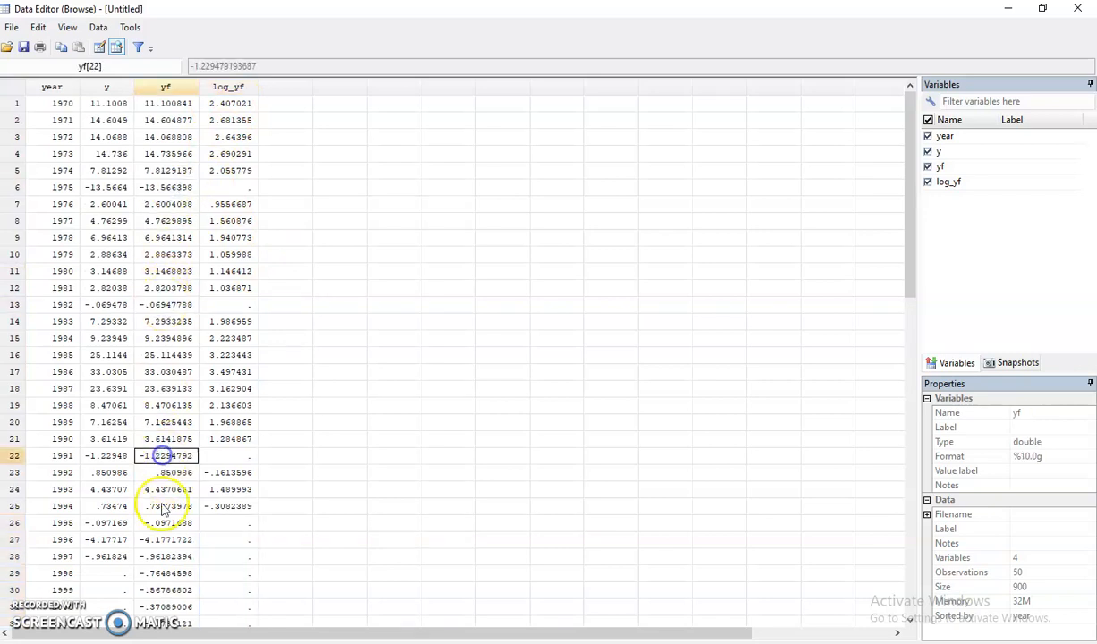
click(215, 86)
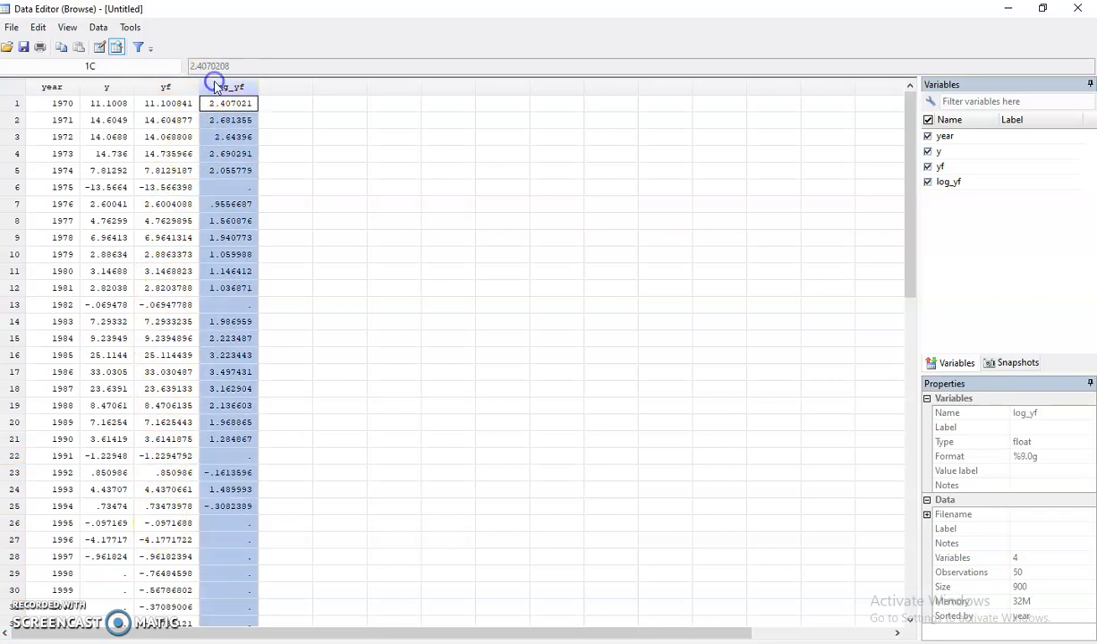
click(1043, 8)
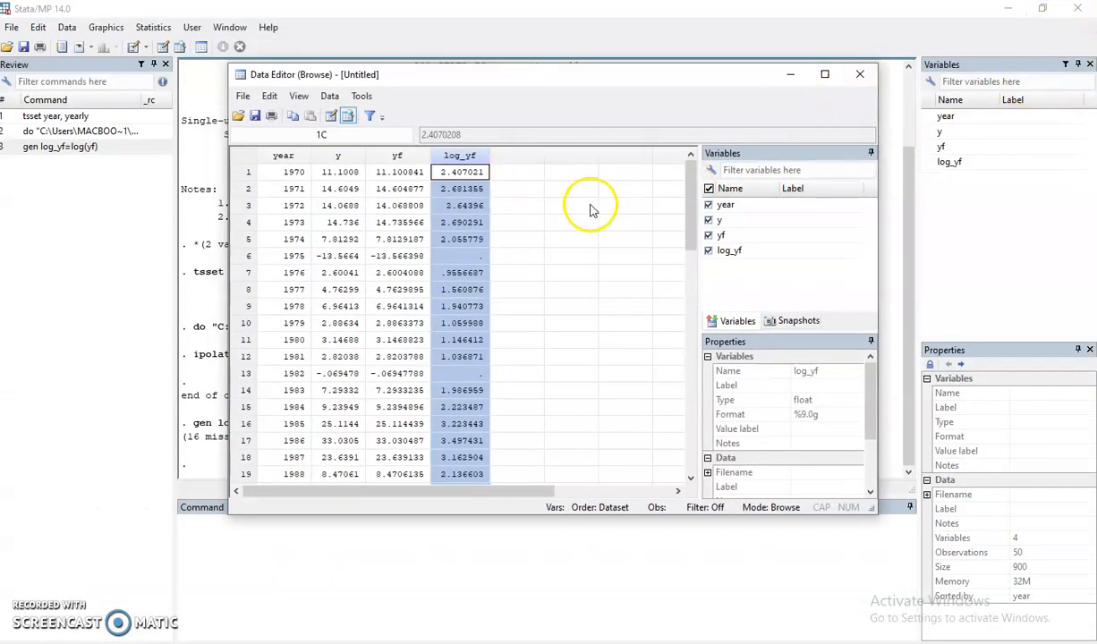
click(824, 74)
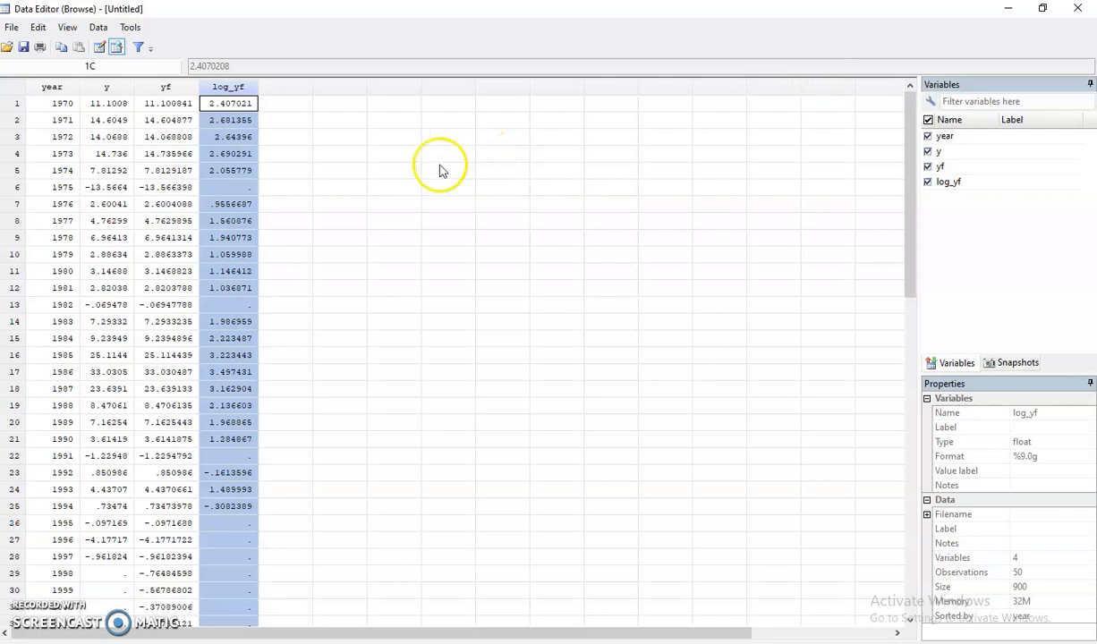
click(349, 178)
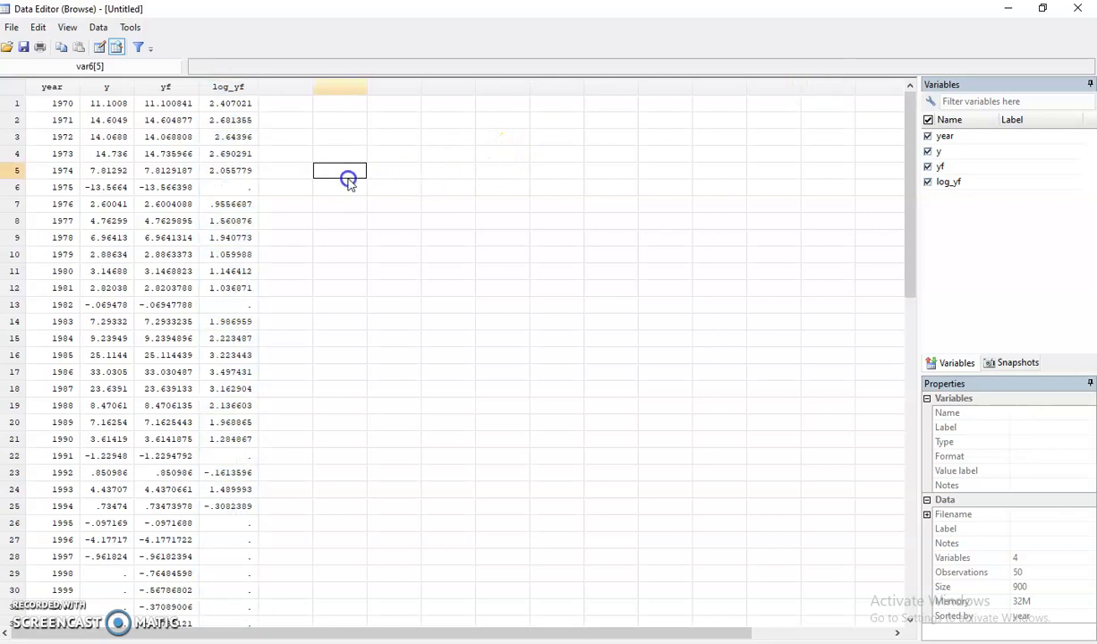
Review the negative yf values through to 2019 and the log_yf cell for 1975
click(176, 87)
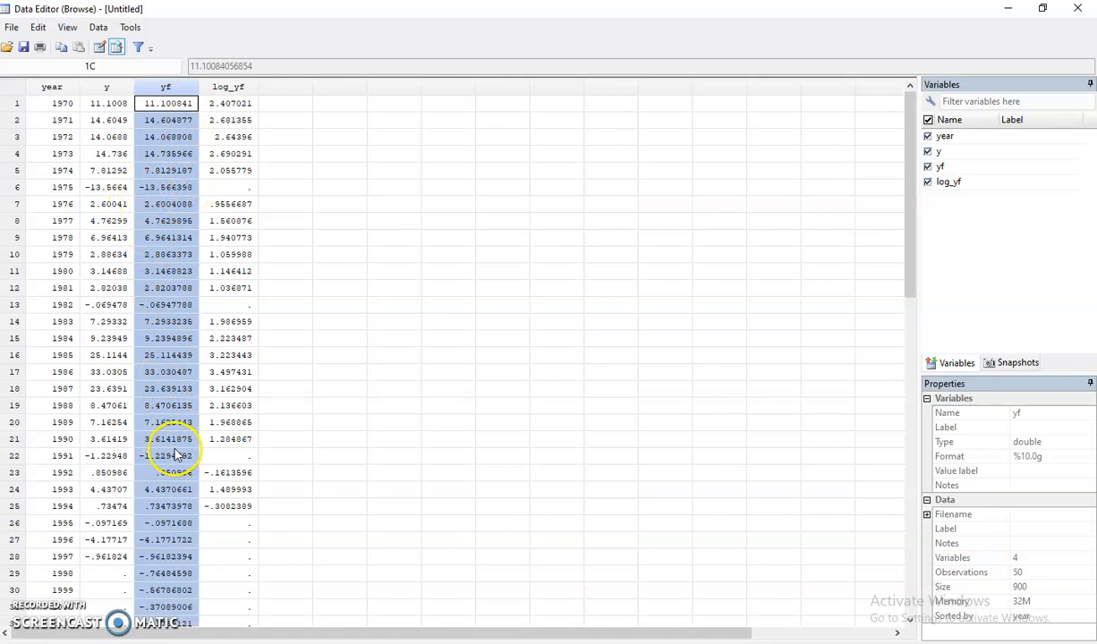
scroll(176, 455, down, 2)
scroll(176, 420, up, 2)
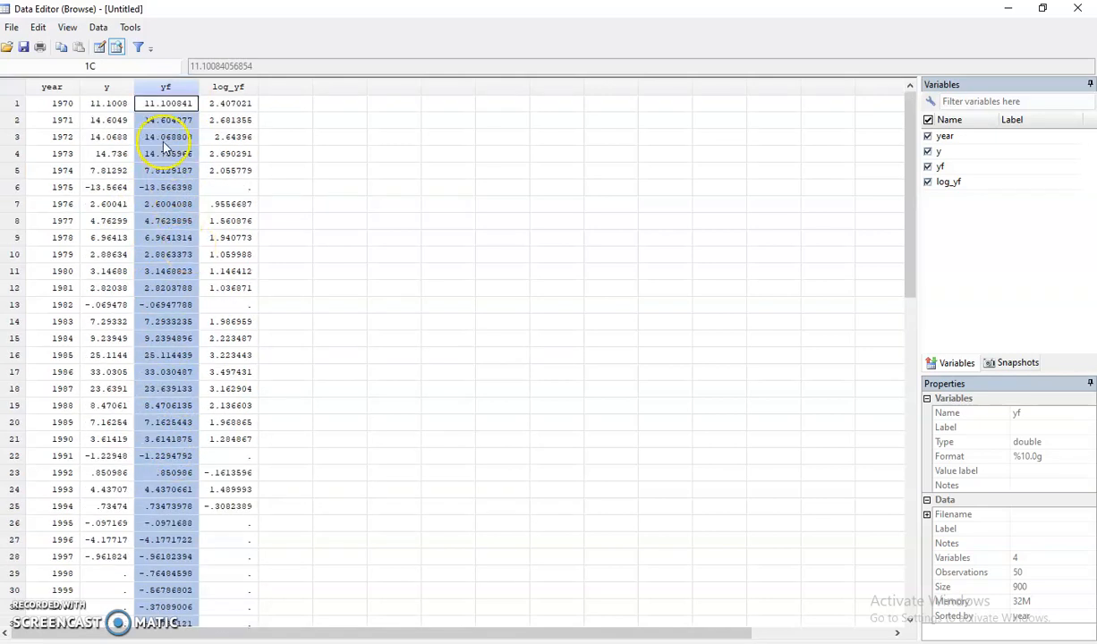
click(170, 187)
scroll(178, 282, down, 1)
click(176, 258)
scroll(170, 286, down, 2)
click(166, 305)
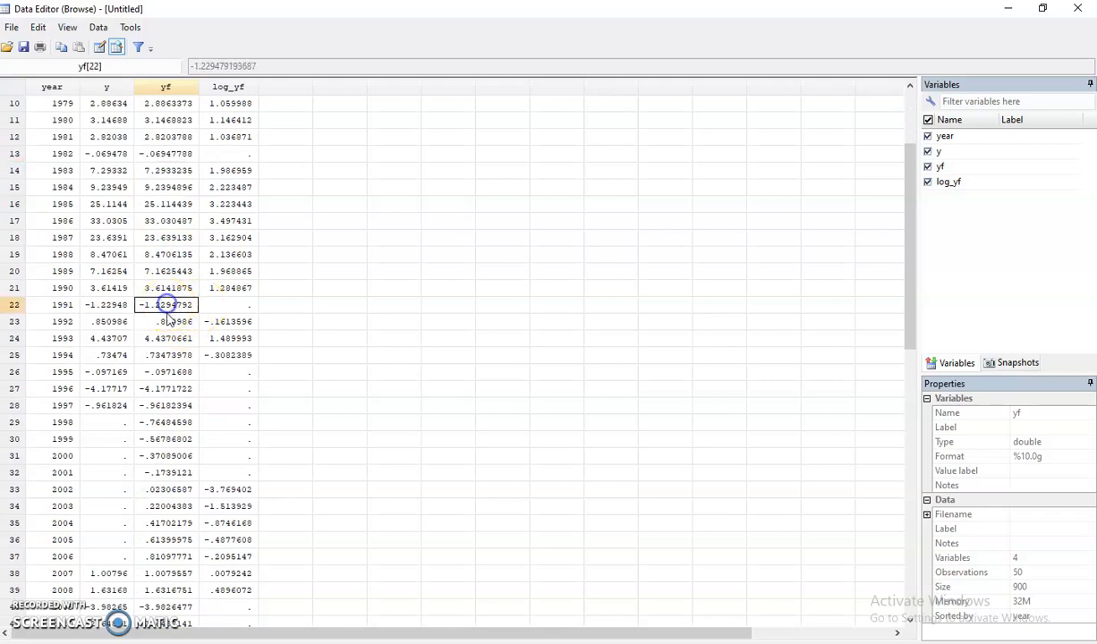
click(170, 390)
click(172, 421)
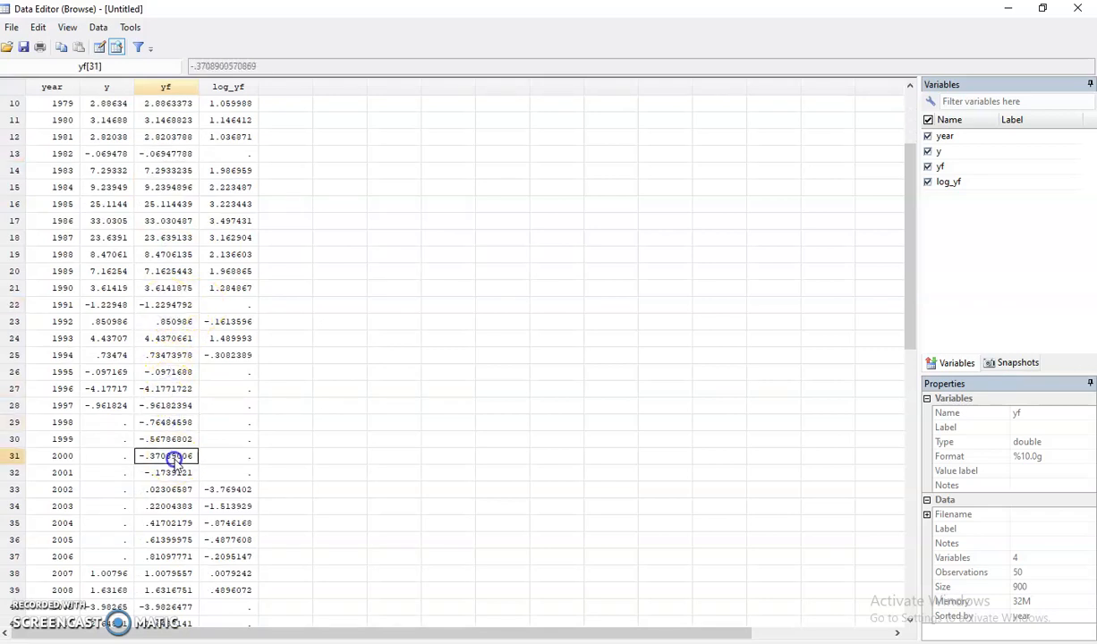
click(172, 456)
scroll(174, 429, down, 5)
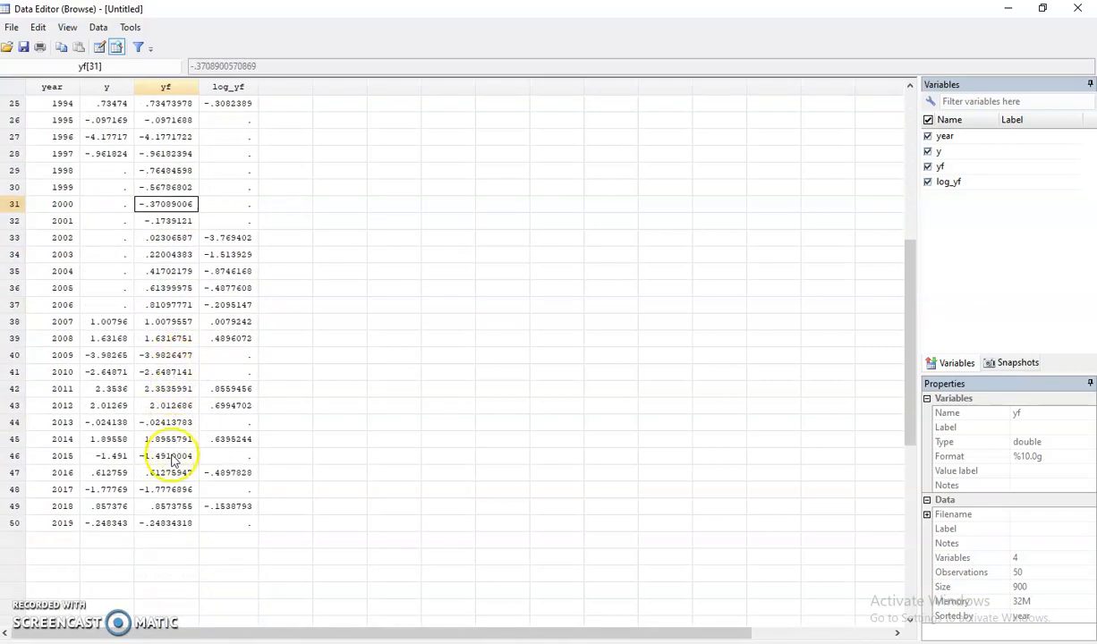
scroll(188, 404, up, 8)
click(165, 187)
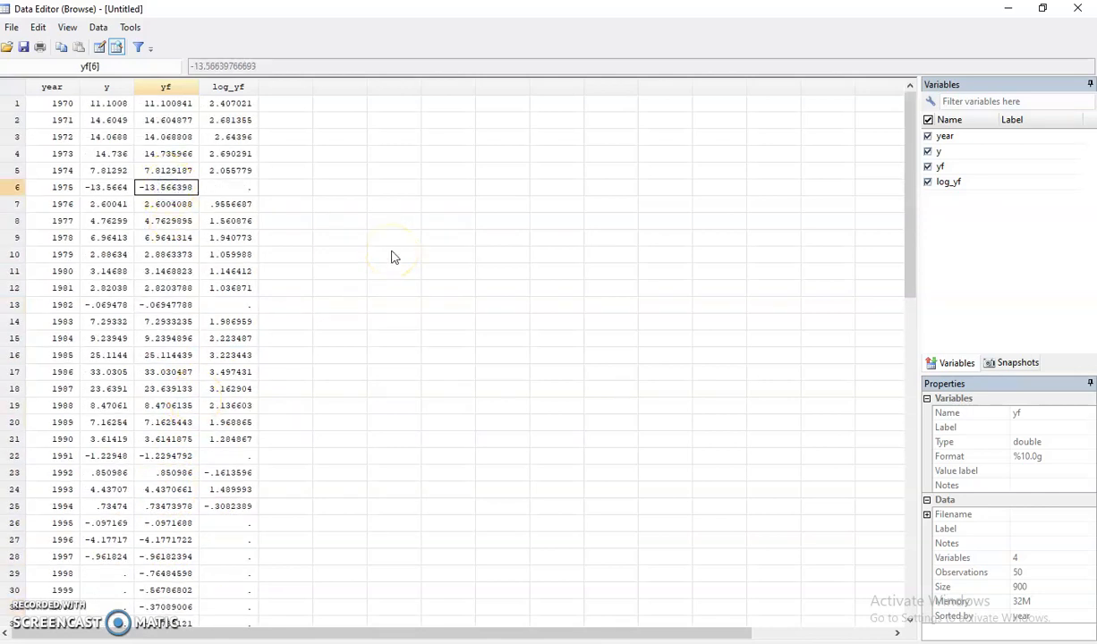
click(211, 186)
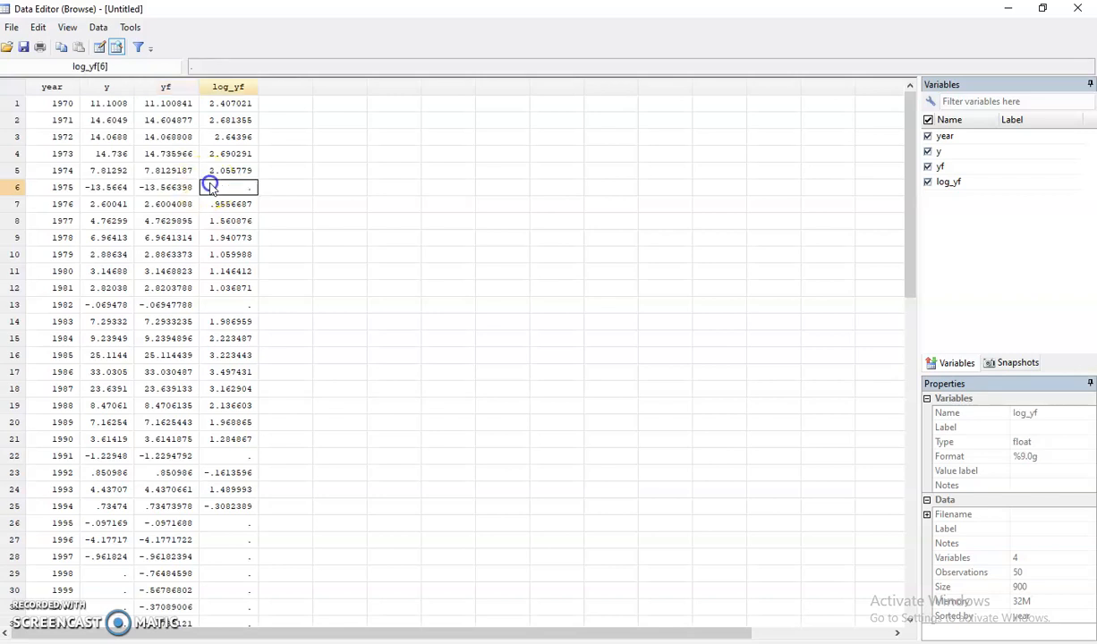
Close the data browser and drop the log_yf variable from the dataset
click(1080, 9)
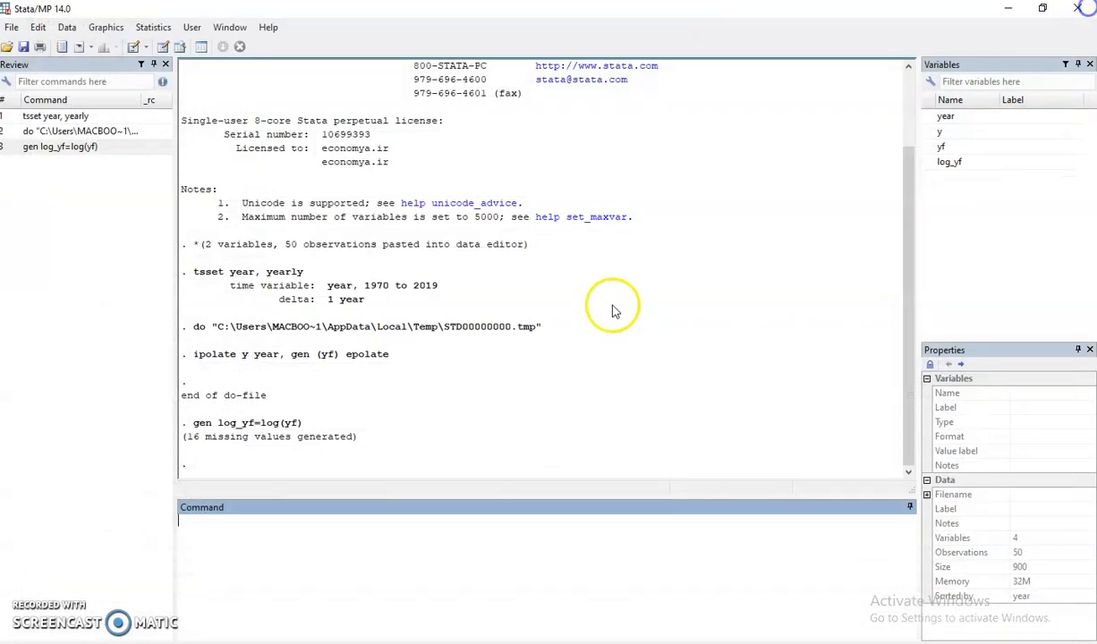
click(962, 167)
right_click(962, 167)
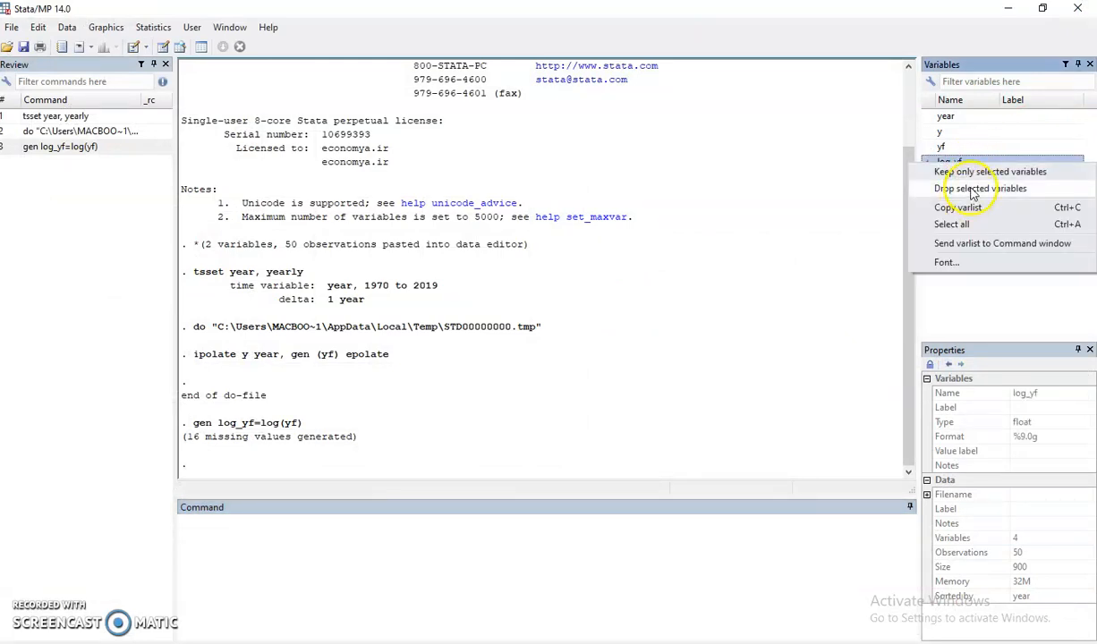
click(973, 189)
click(587, 348)
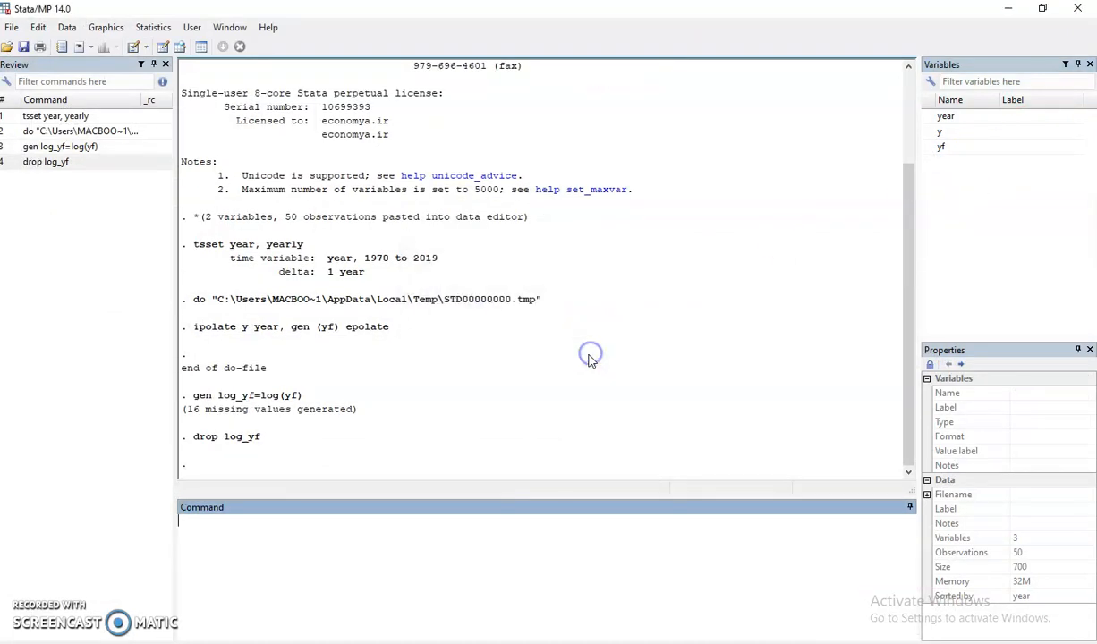
click(259, 533)
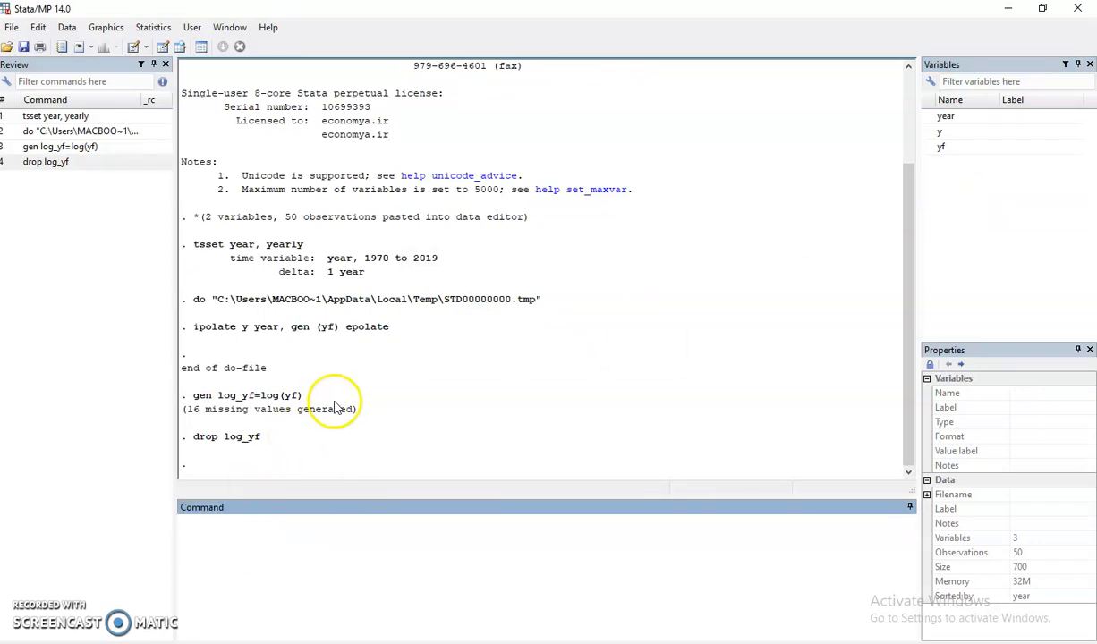
click(223, 531)
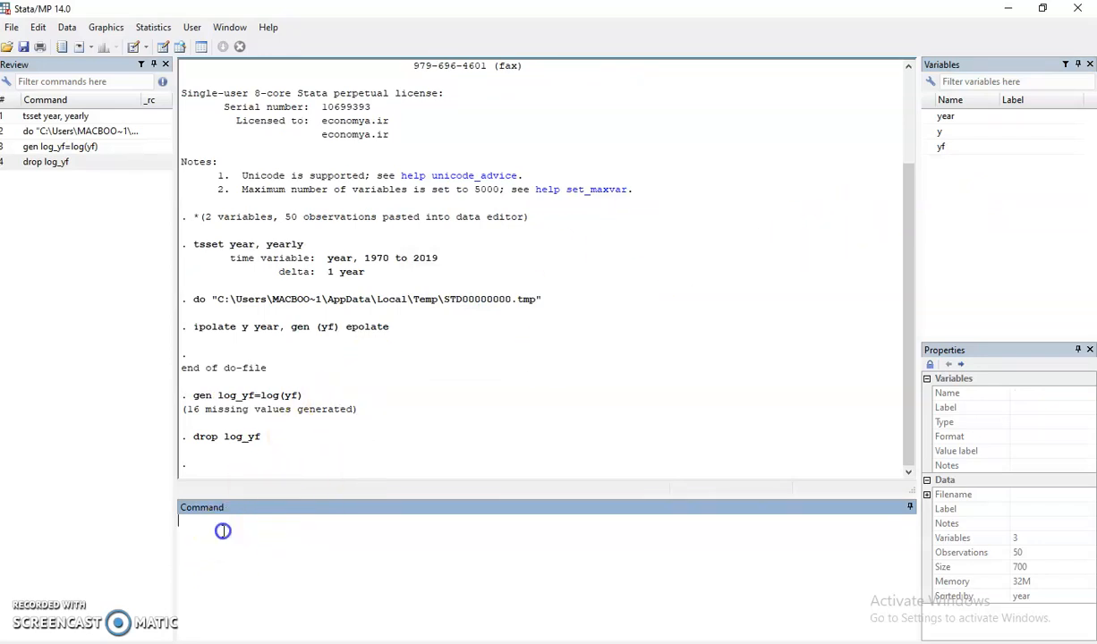
Browse the dataset and examine the negative yf values from 1975 through 2019
click(180, 46)
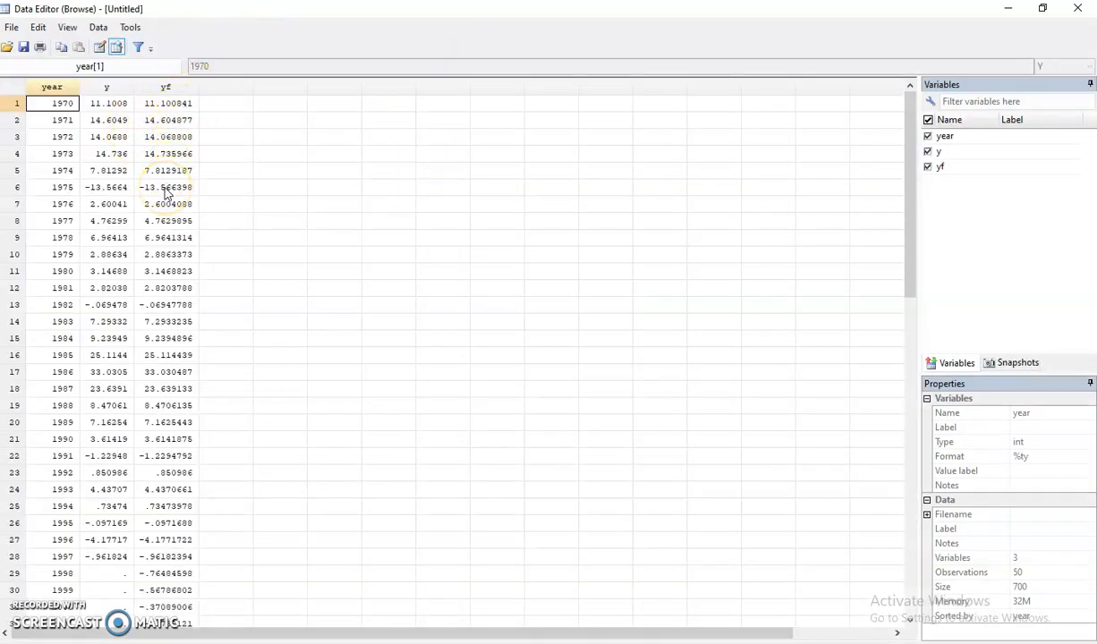
click(164, 189)
scroll(154, 195, down, 1)
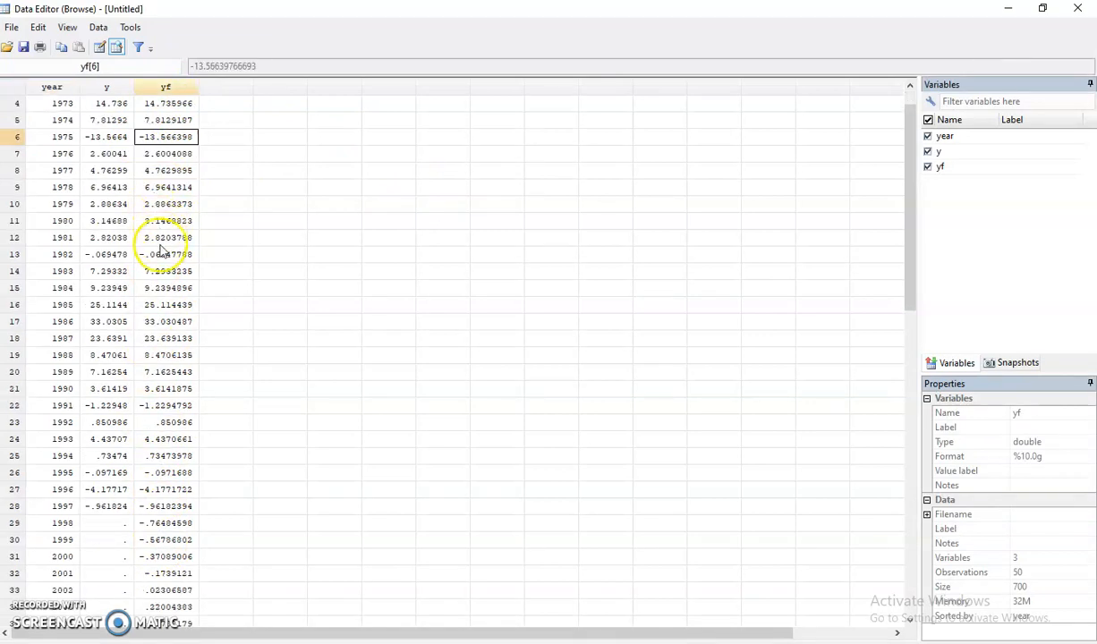
click(161, 258)
click(147, 406)
click(150, 491)
scroll(152, 490, down, 4)
click(161, 506)
scroll(178, 485, down, 5)
scroll(178, 485, up, 10)
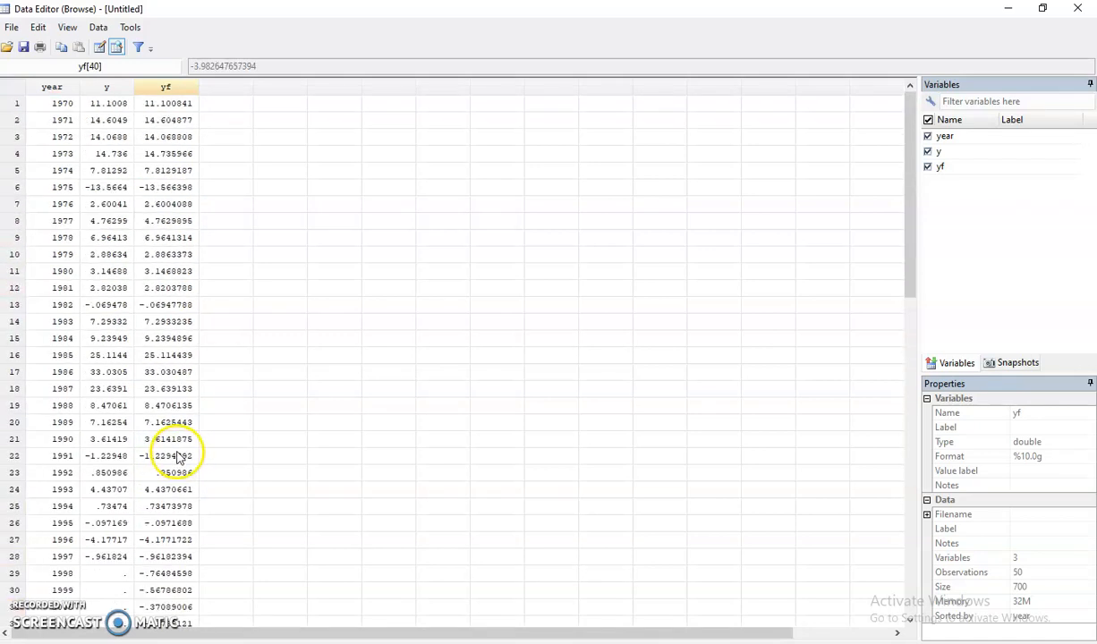
Check the 1975 yf cell, close the data browser and generate y1=yf+14
click(170, 190)
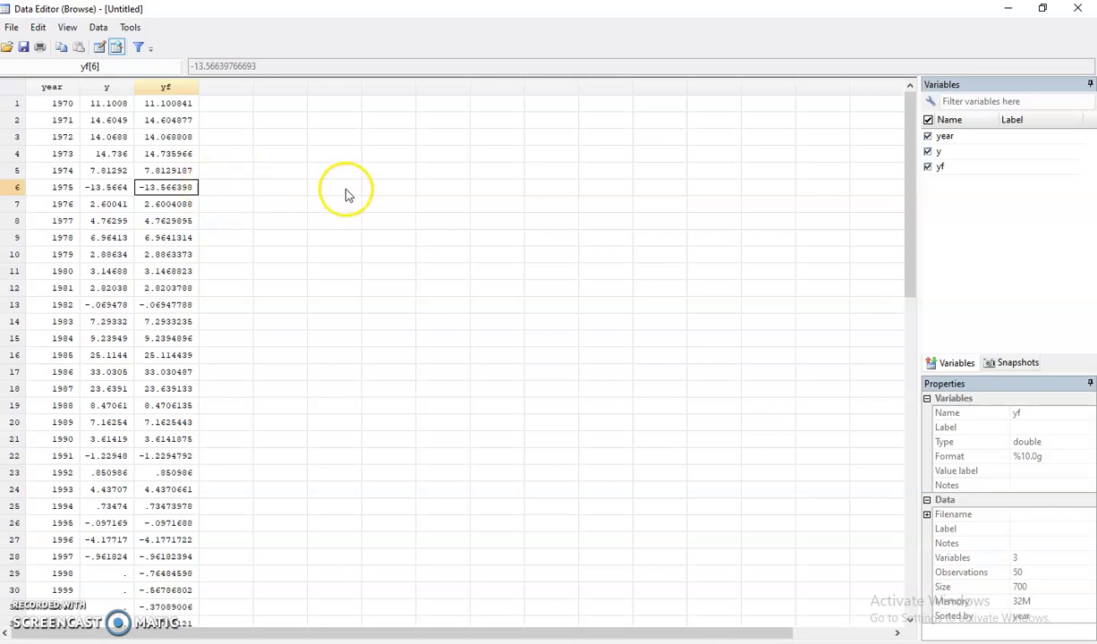
click(1078, 8)
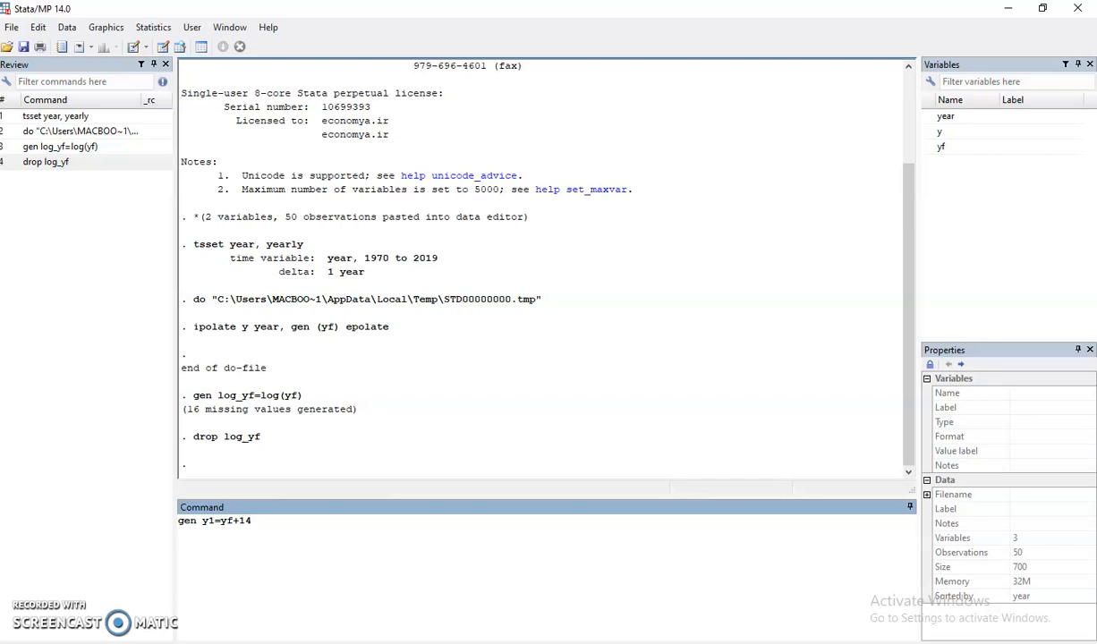
key(Return)
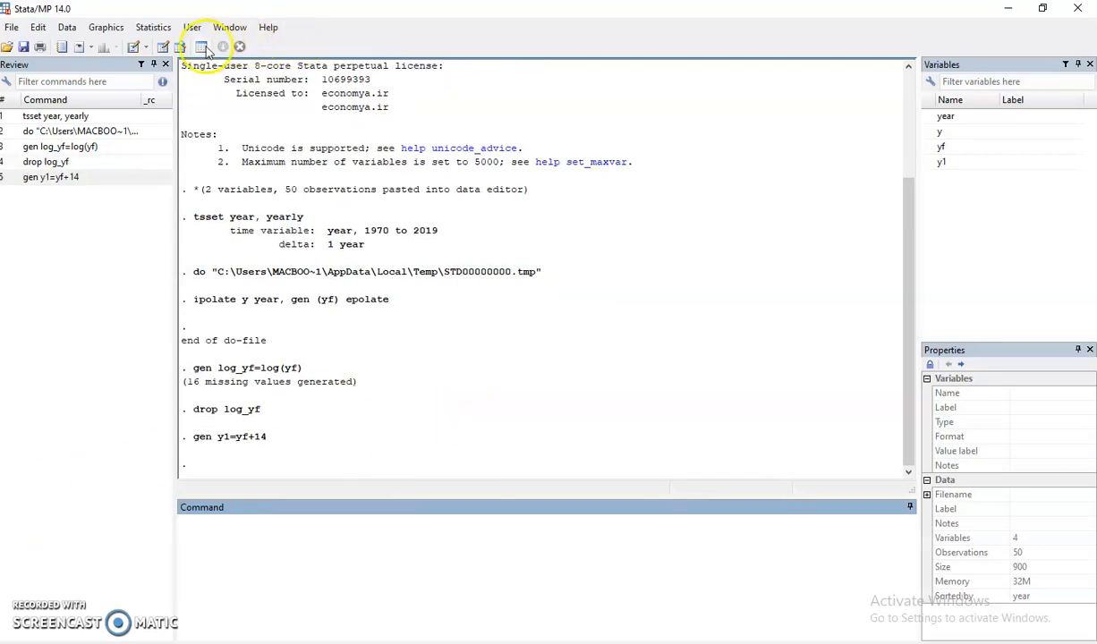
Browse the dataset, compare y1 with yf for 1970 and check the y1 column through to 2019
click(180, 46)
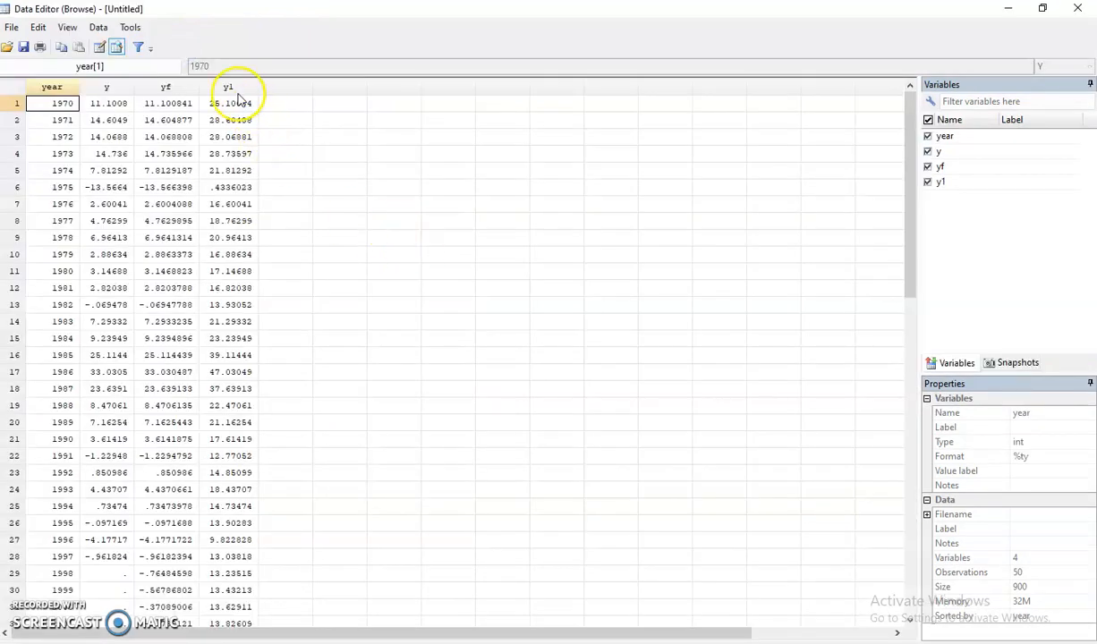
click(235, 87)
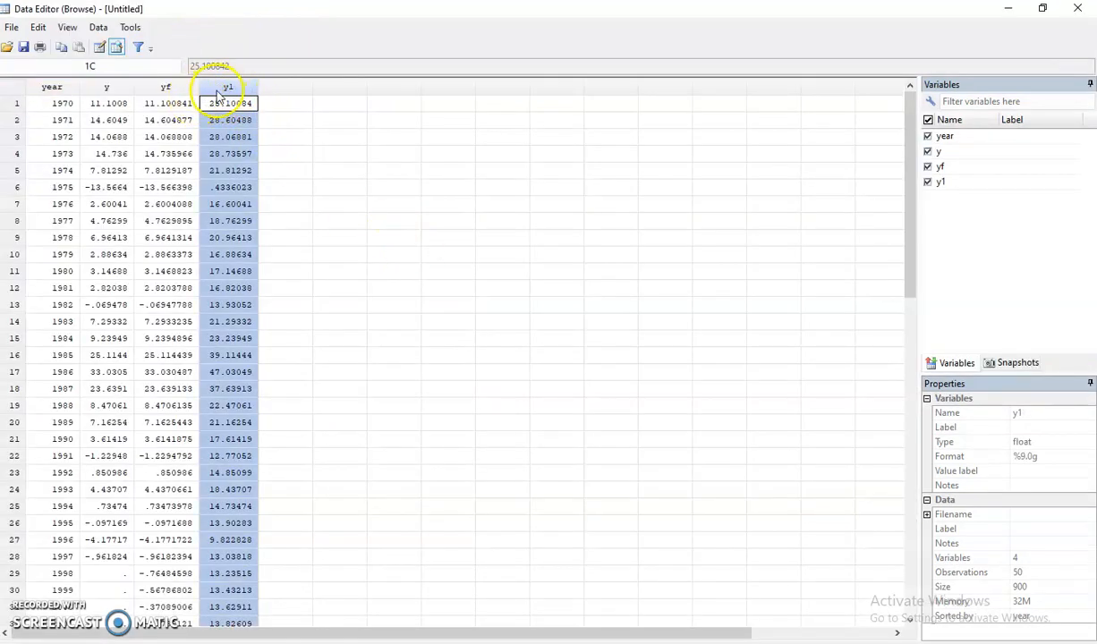
click(157, 105)
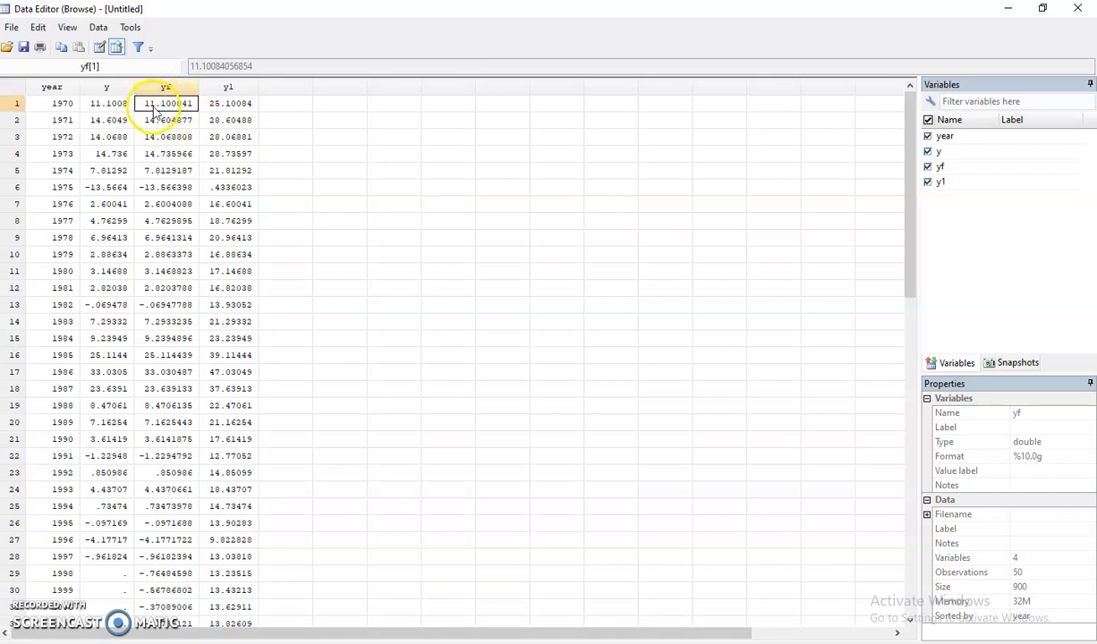
click(216, 105)
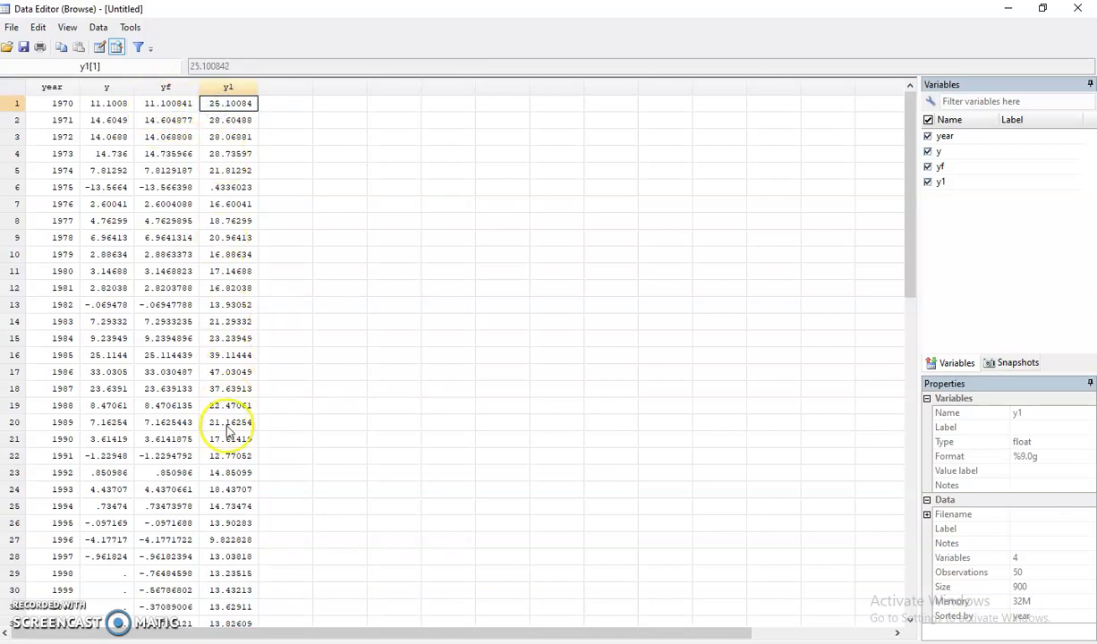
scroll(230, 157, down, 10)
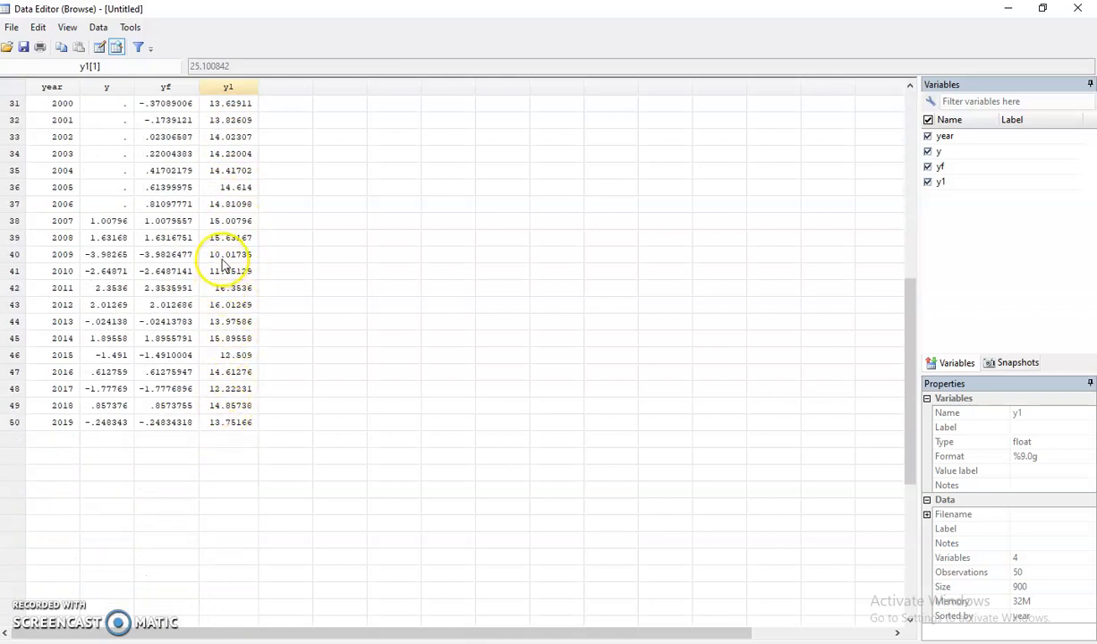
scroll(226, 257, up, 9)
scroll(224, 259, up, 1)
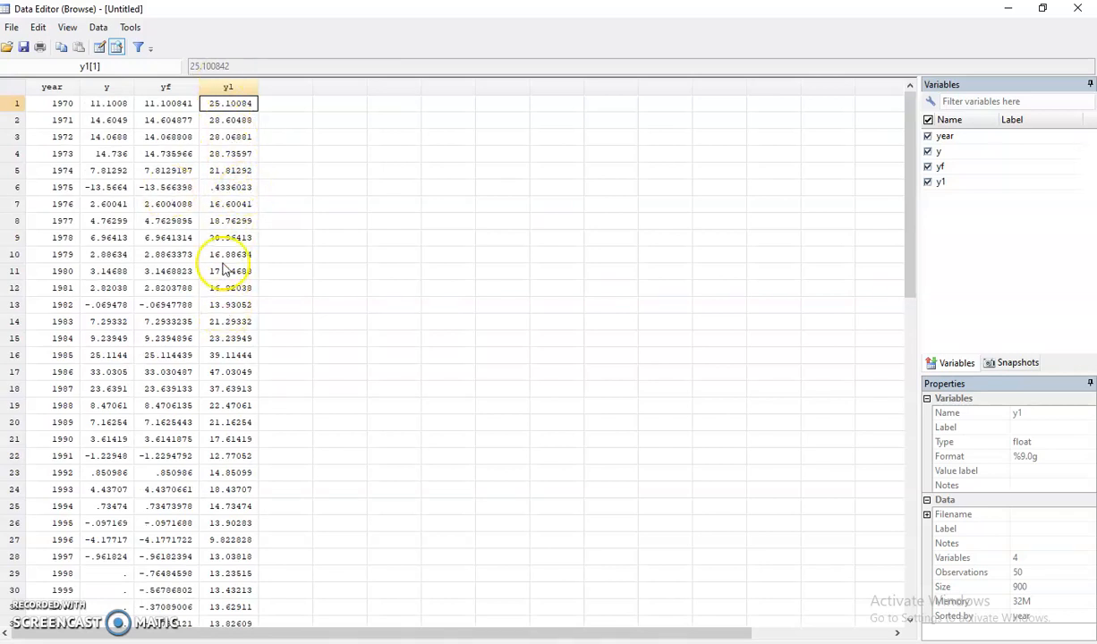
click(229, 89)
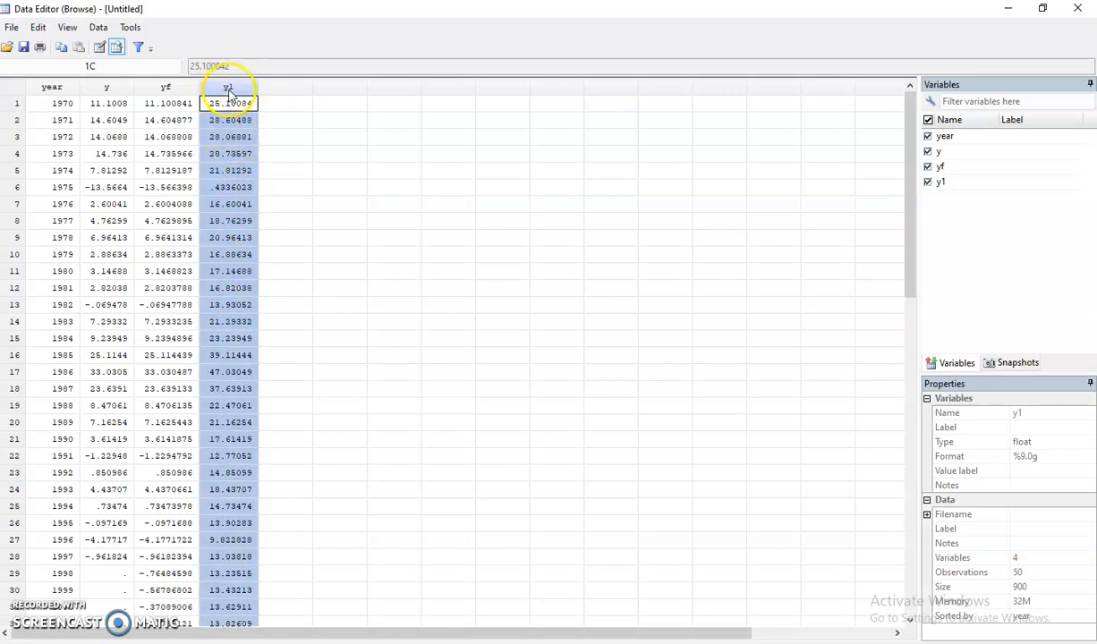
Close the data browser and generate the logarithm of the shifted series with gen log_y=log(y1)
click(1078, 8)
click(233, 566)
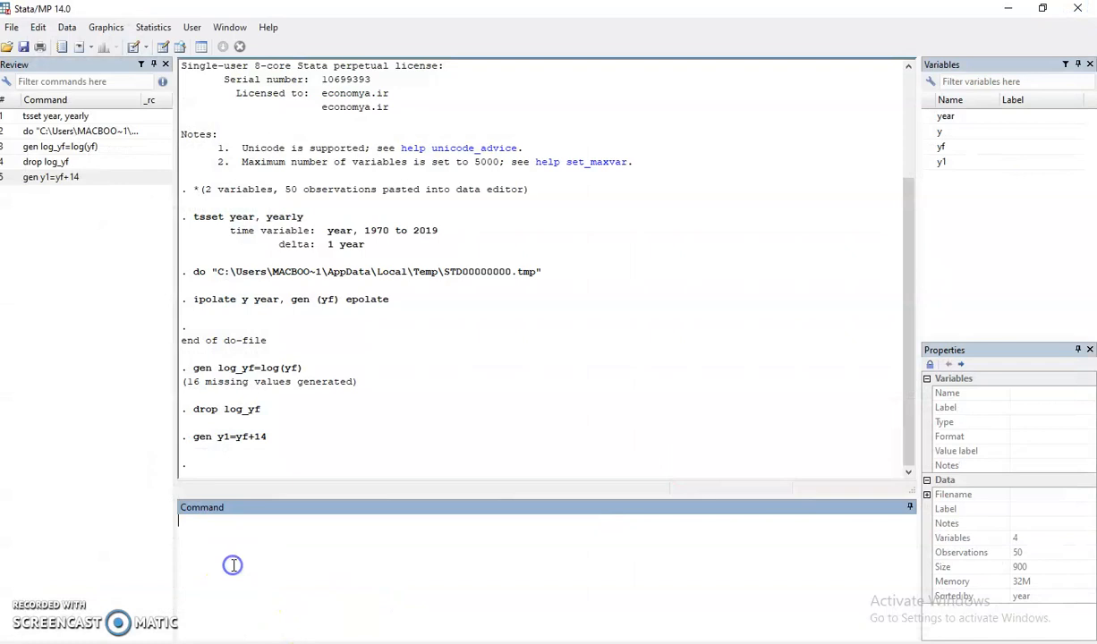
click(282, 523)
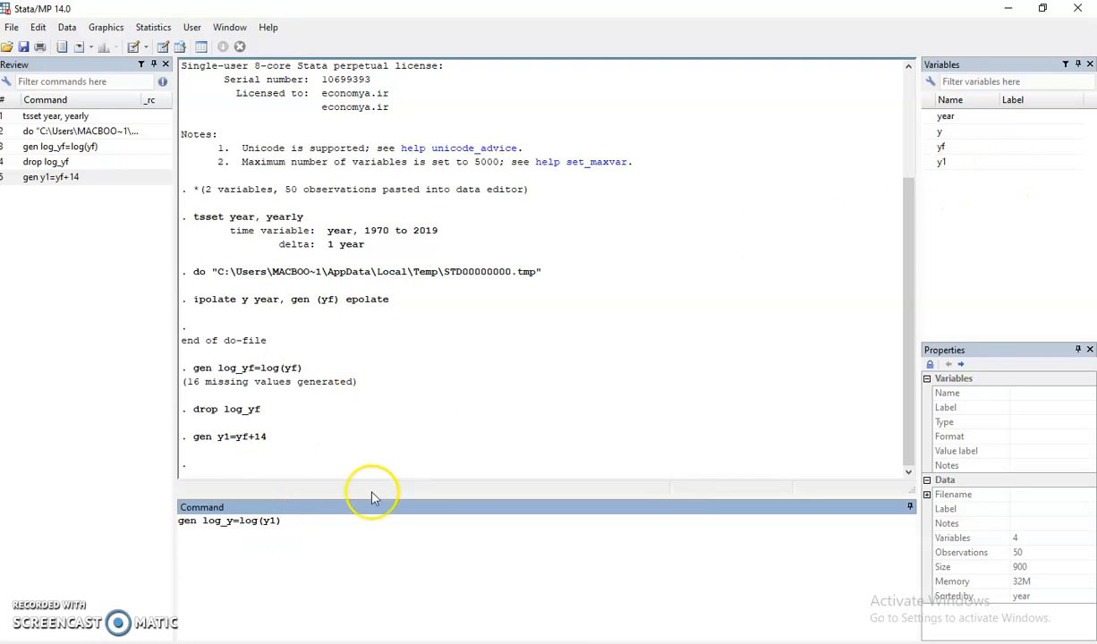
click(300, 523)
key(Return)
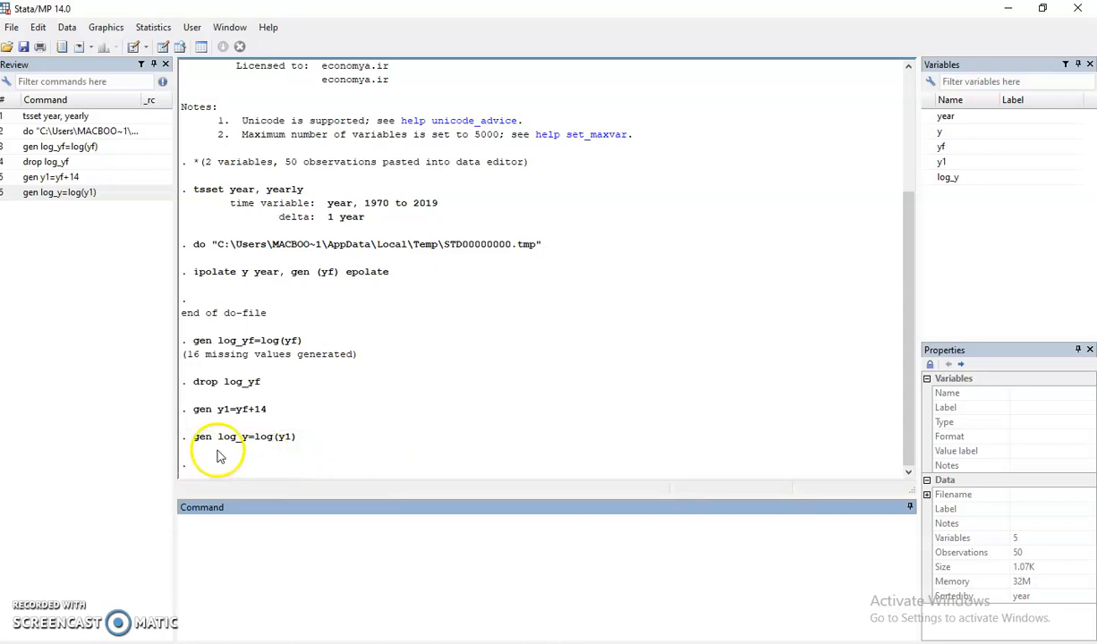
Browse the dataset, review the y1 and log_y columns over all years and close the browser
click(179, 46)
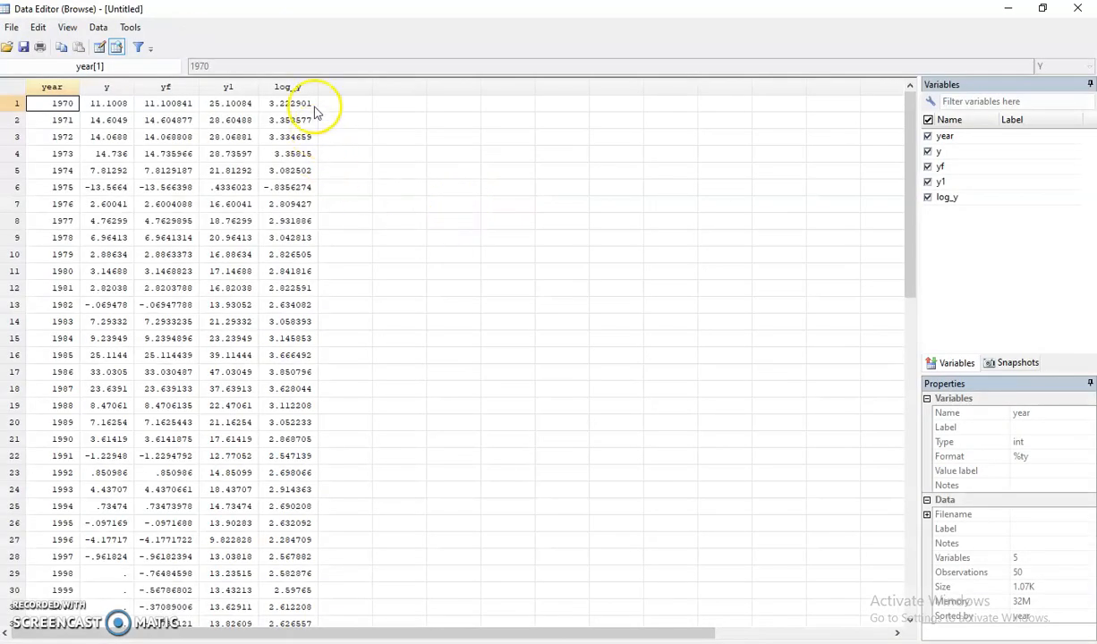
drag(300, 91, 231, 90)
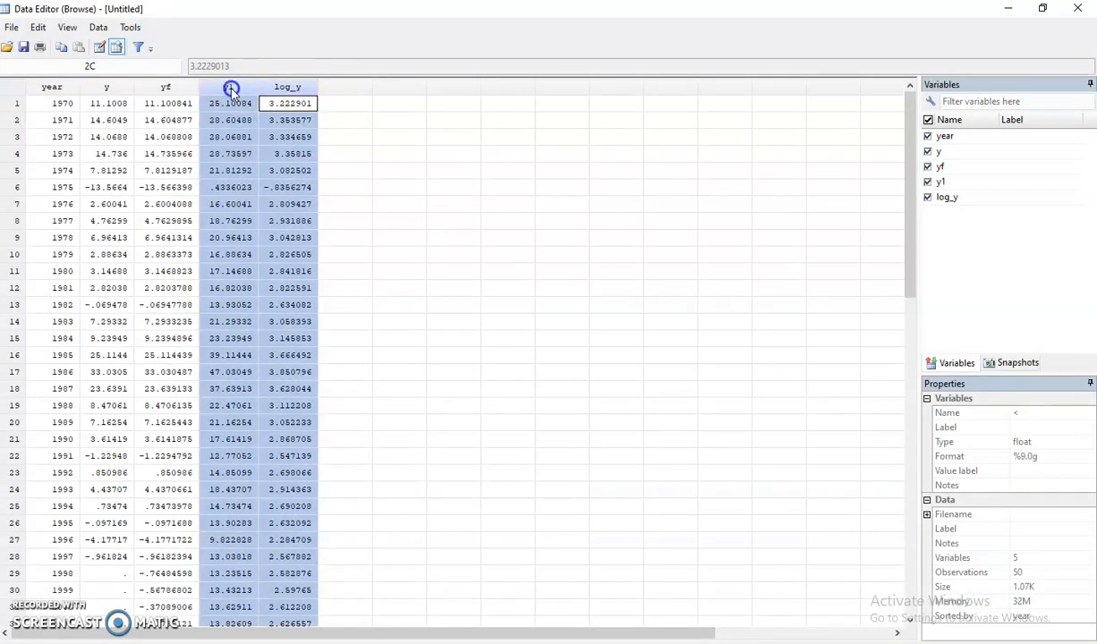
scroll(280, 237, down, 5)
scroll(282, 240, up, 4)
scroll(286, 259, down, 11)
scroll(288, 282, up, 12)
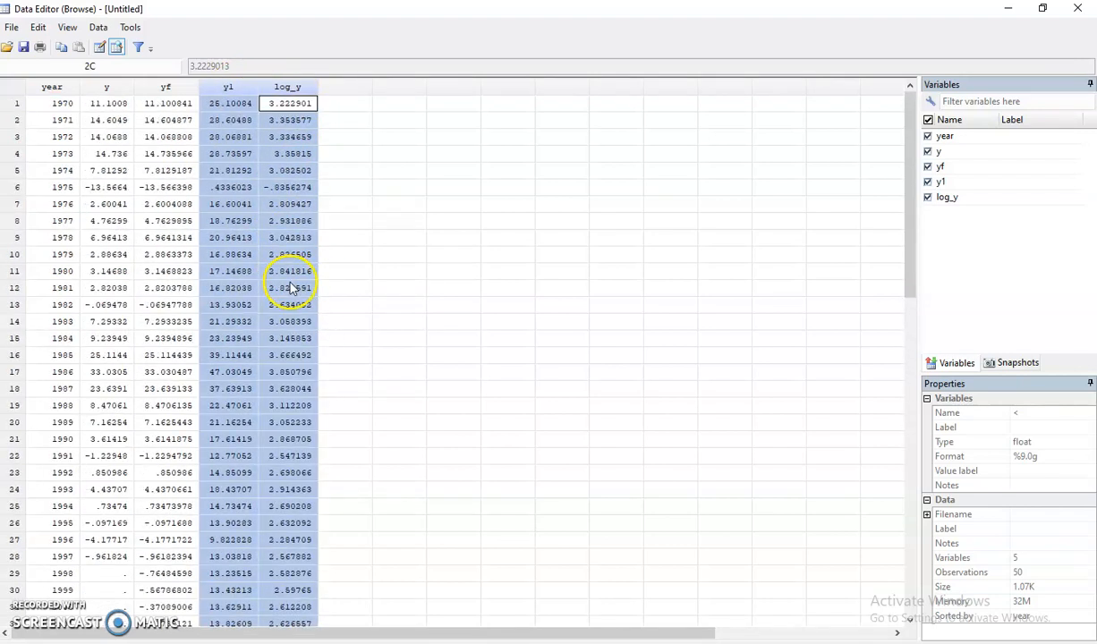
click(1077, 9)
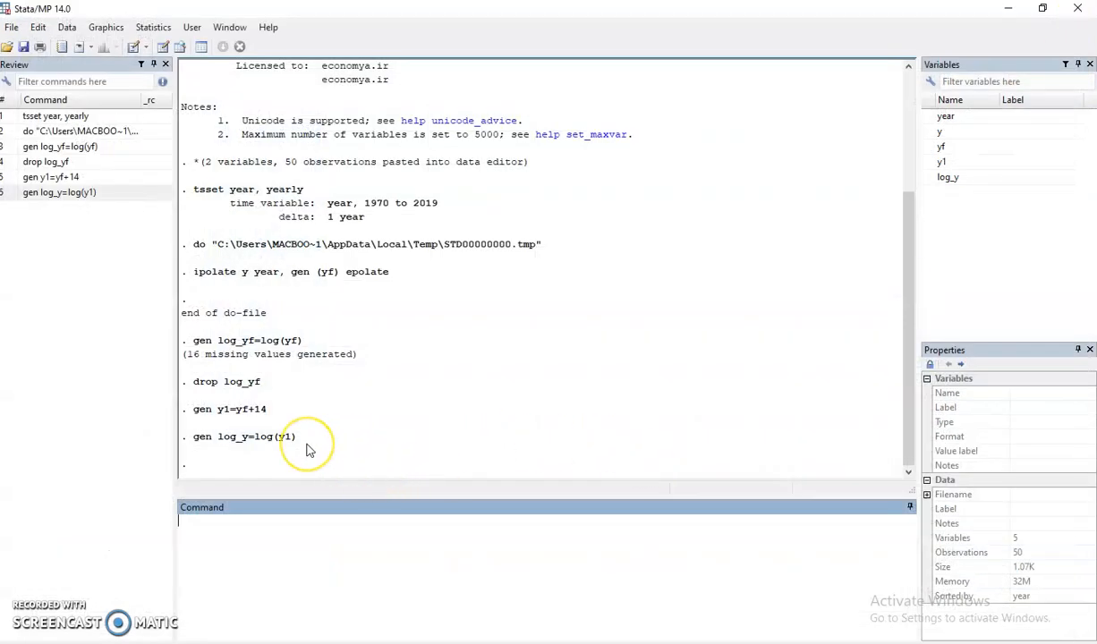
Reopen the dataset in browse mode and compare the 1970 cells of y1 and log_y
click(256, 554)
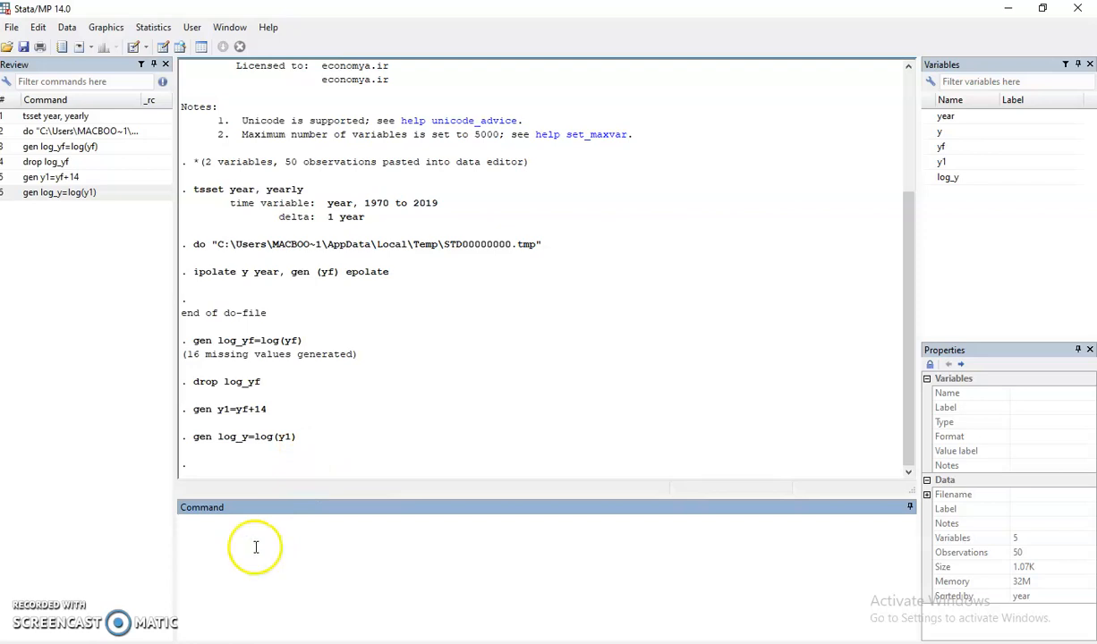
click(180, 47)
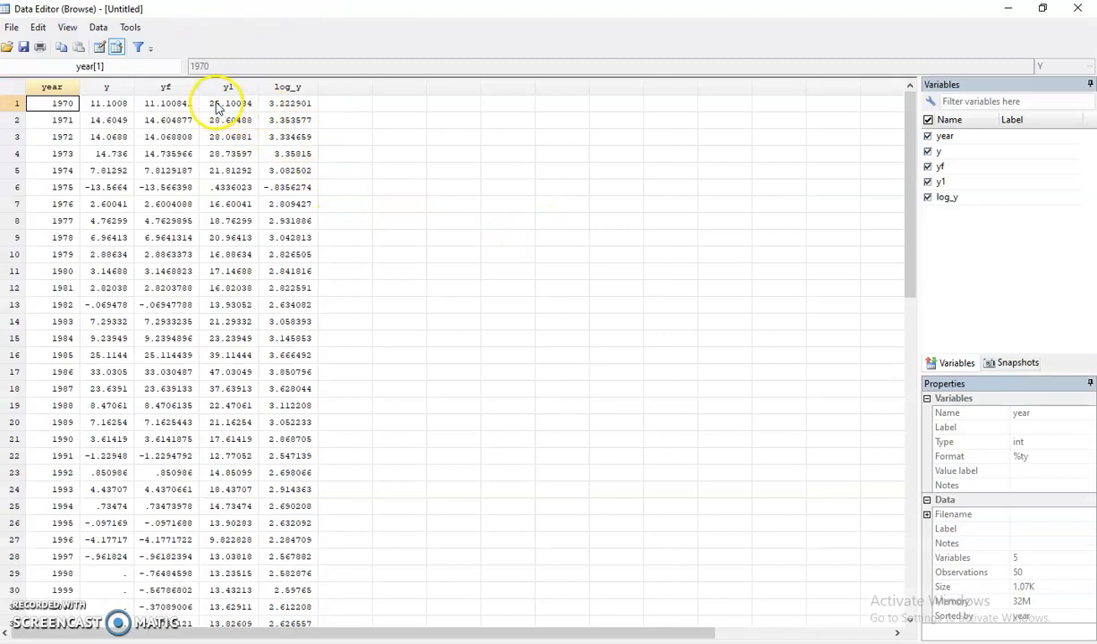
click(219, 111)
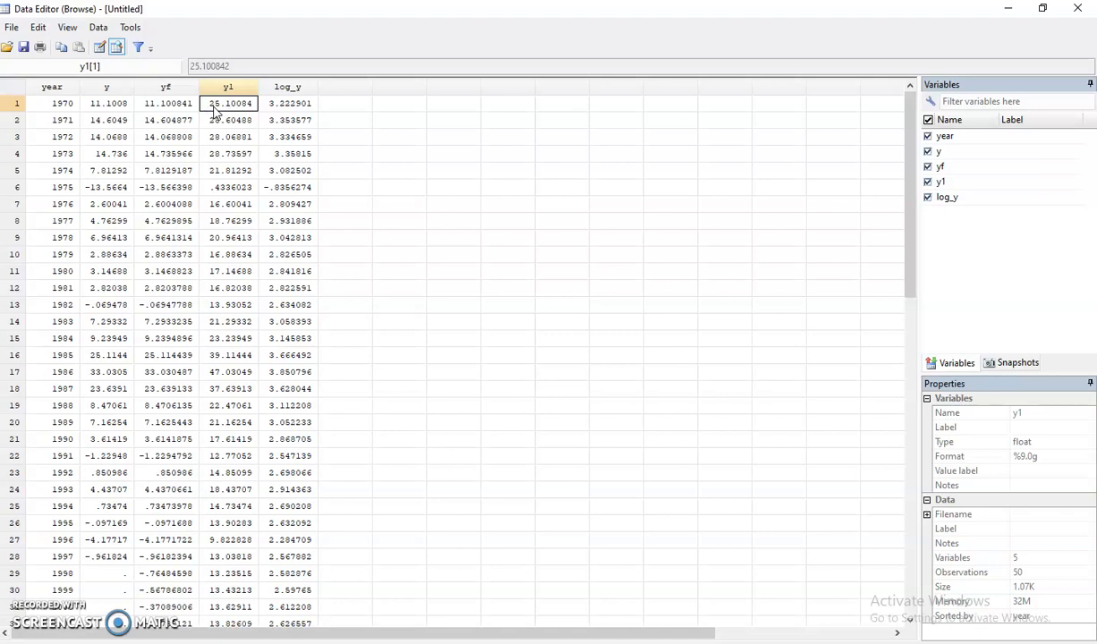
click(285, 105)
Plot y1 as a time-series line with twoway (tsline y1) and move the graph window clear of the command results
click(546, 642)
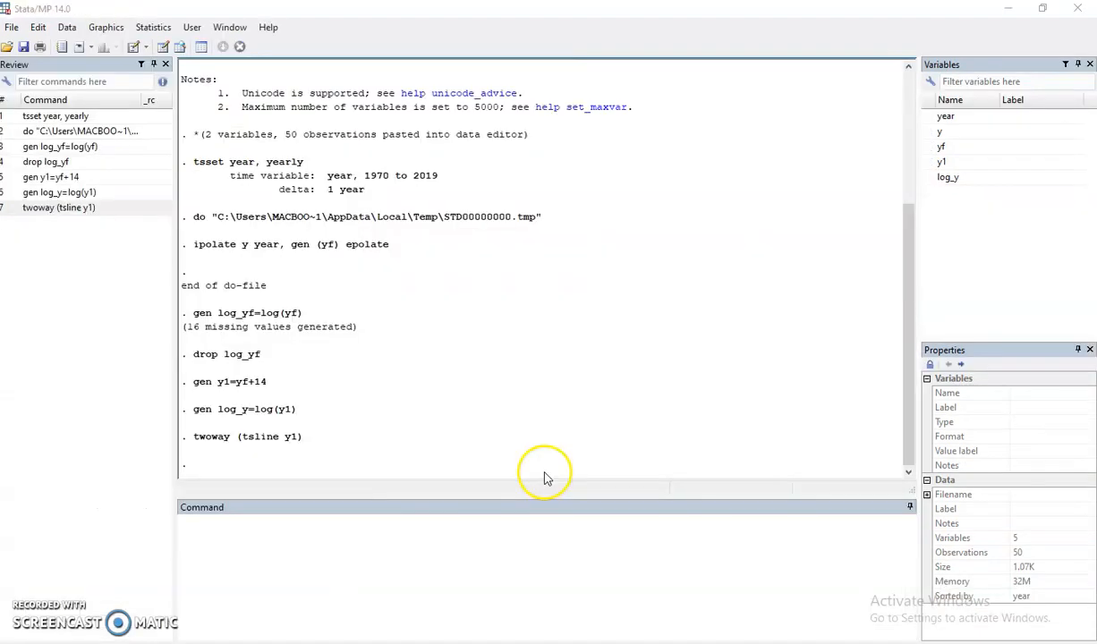
click(78, 208)
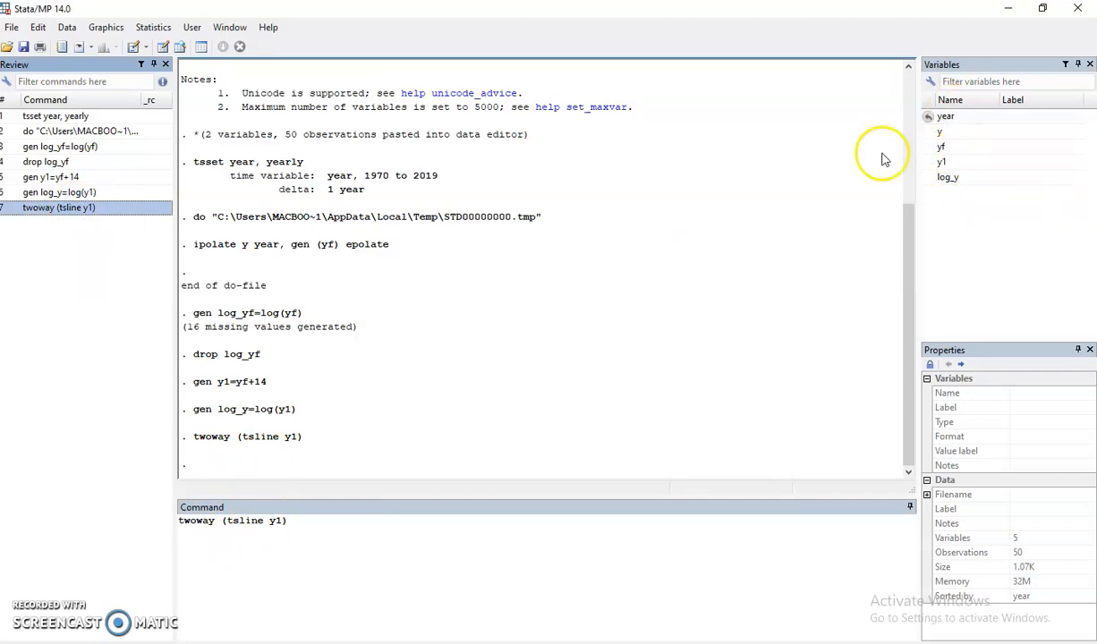
click(178, 520)
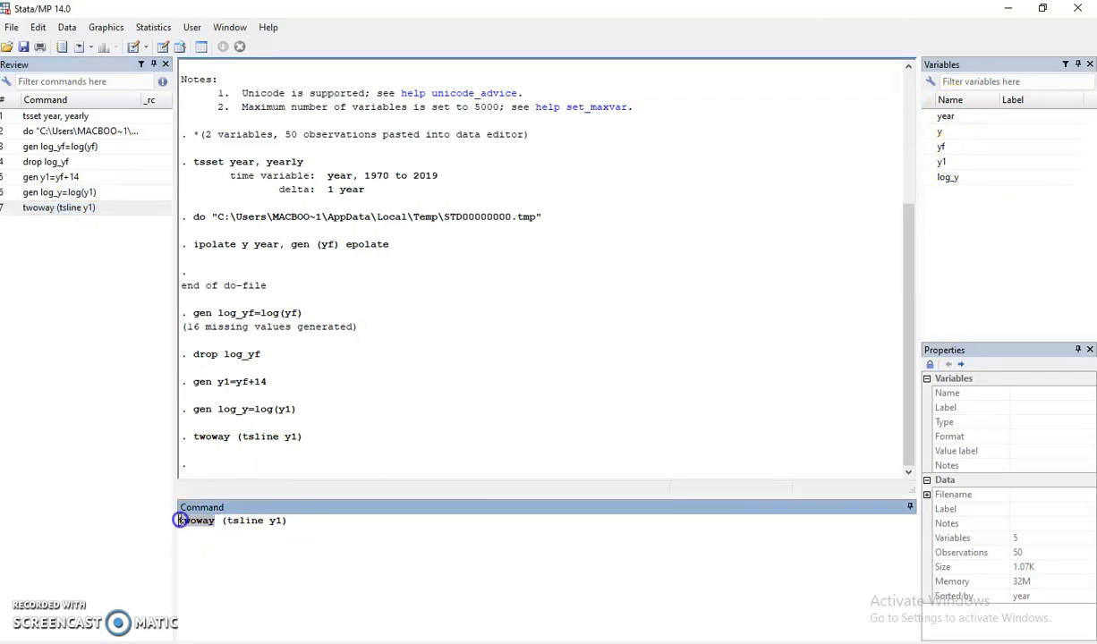
click(235, 521)
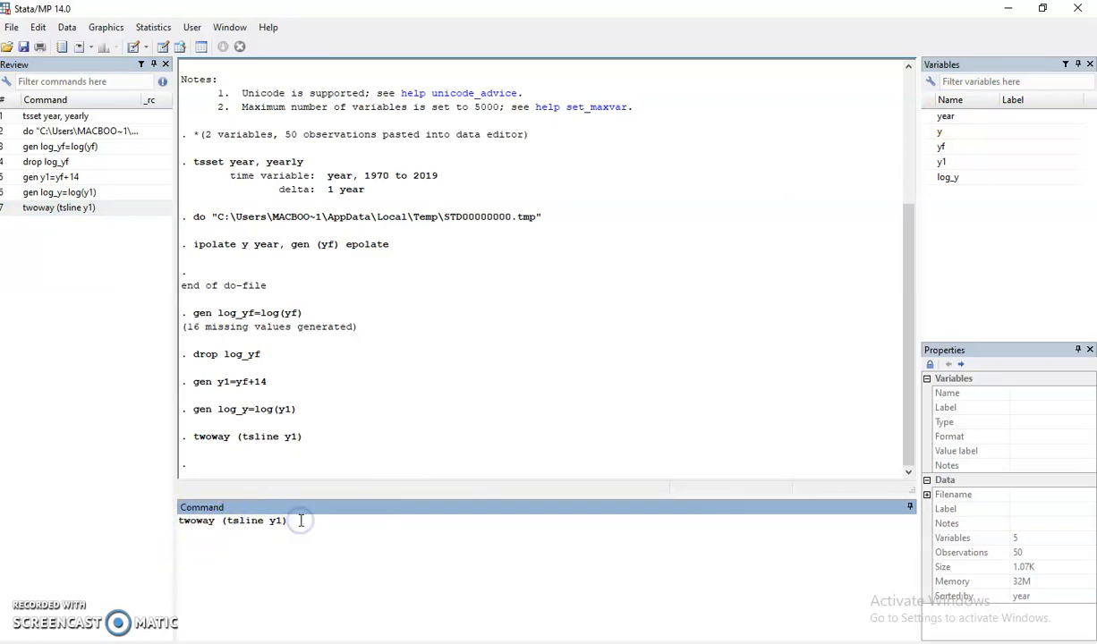
key(Return)
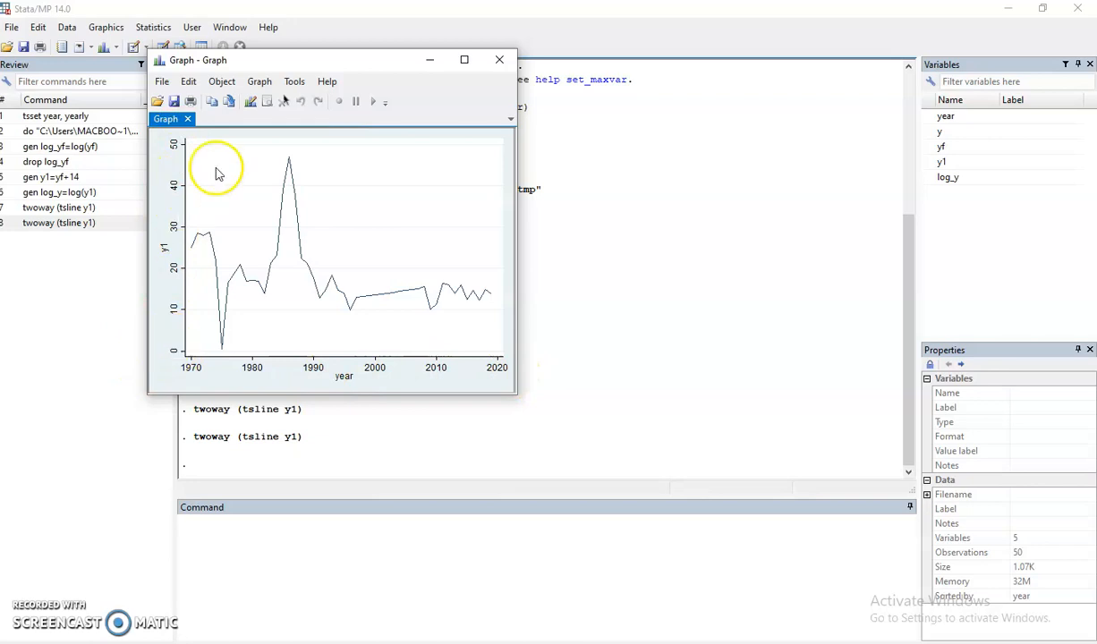
drag(336, 62, 750, 135)
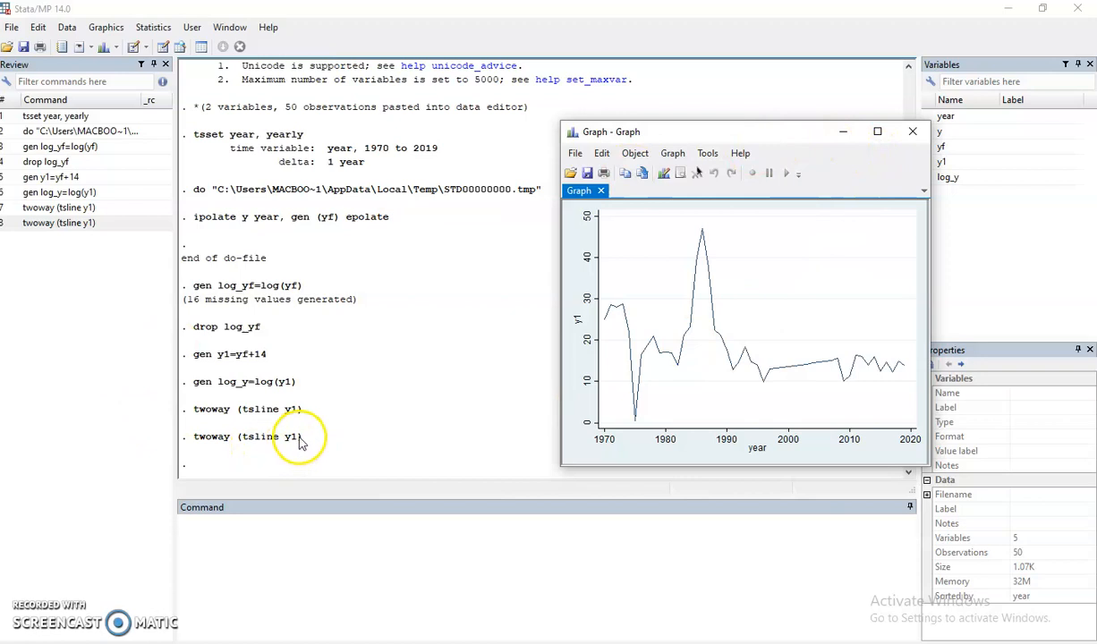
drag(799, 133, 745, 96)
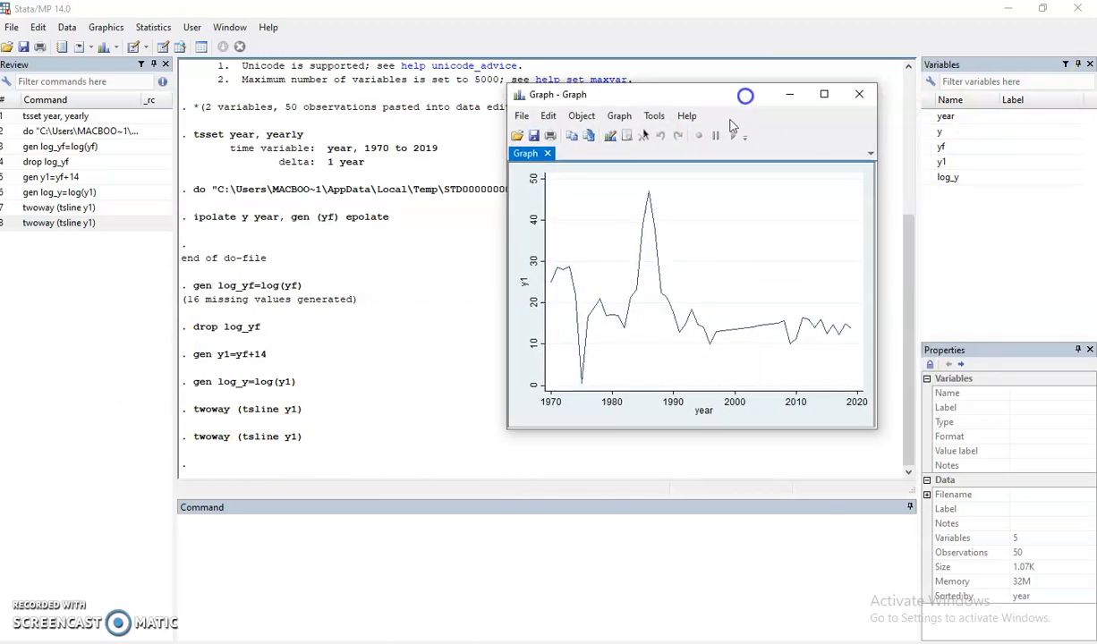
Plot log_y as a time-series line with twoway (tsline log_y), bring the graph window to the front and move it over the results
click(245, 534)
click(65, 222)
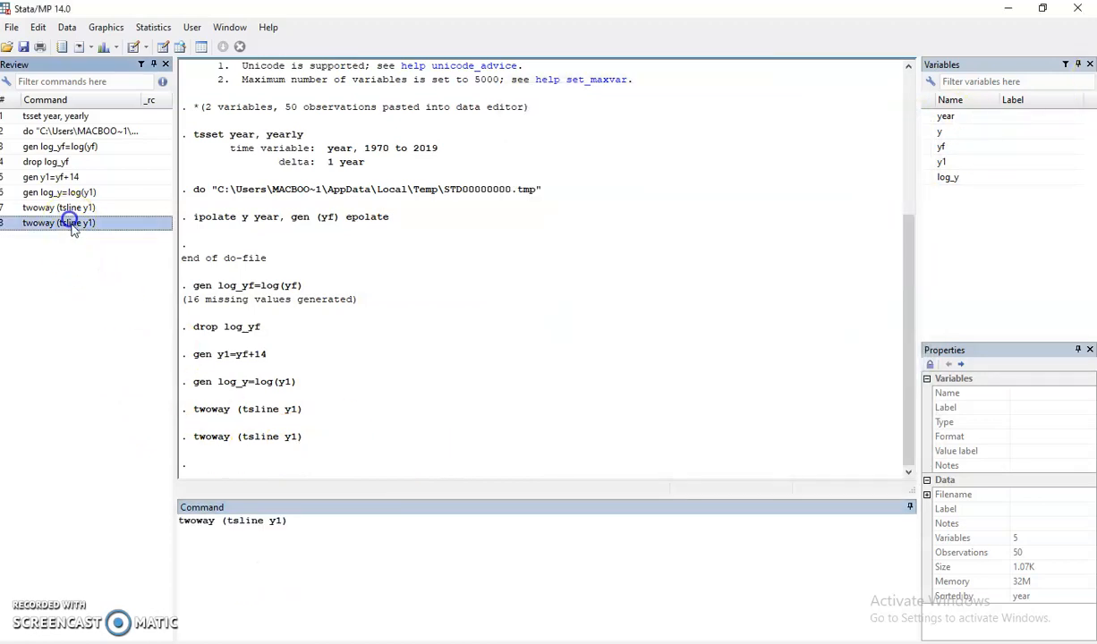
click(281, 520)
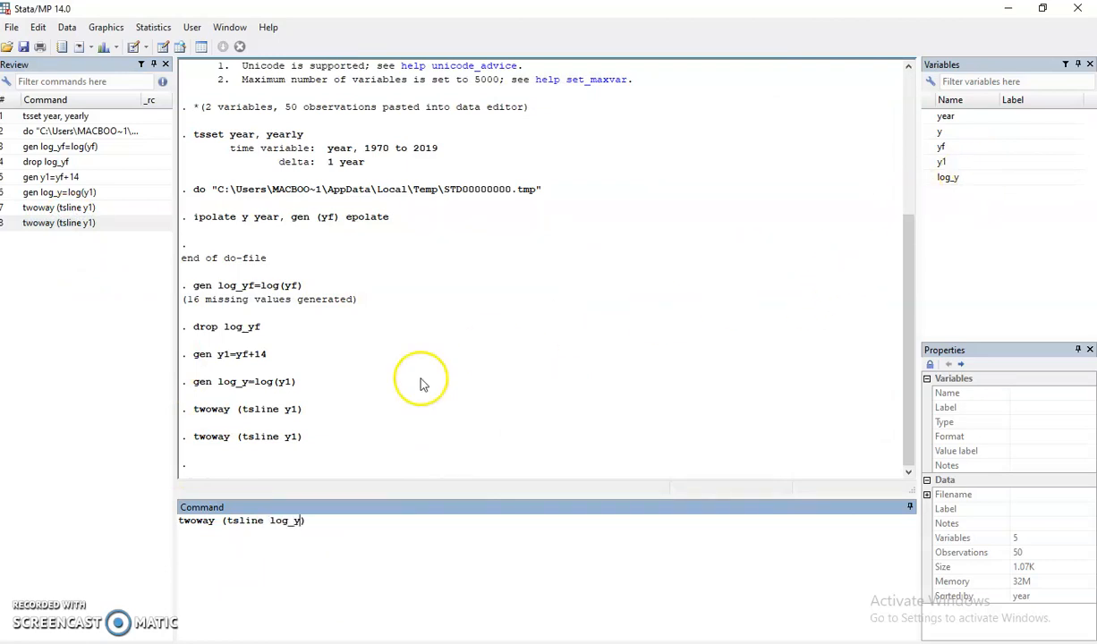
click(322, 520)
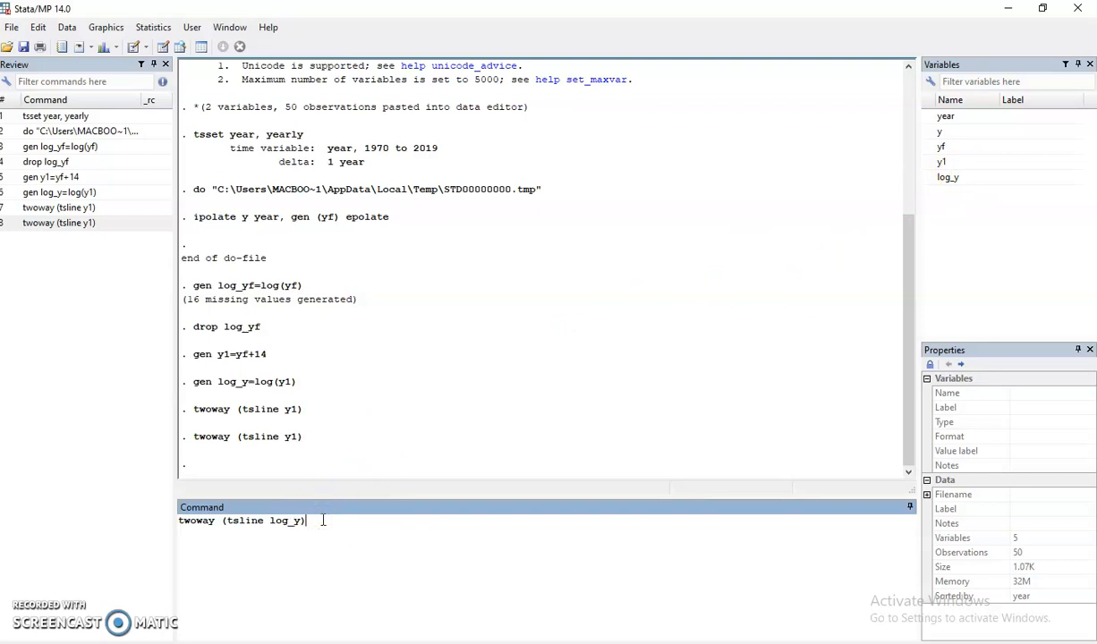
key(Return)
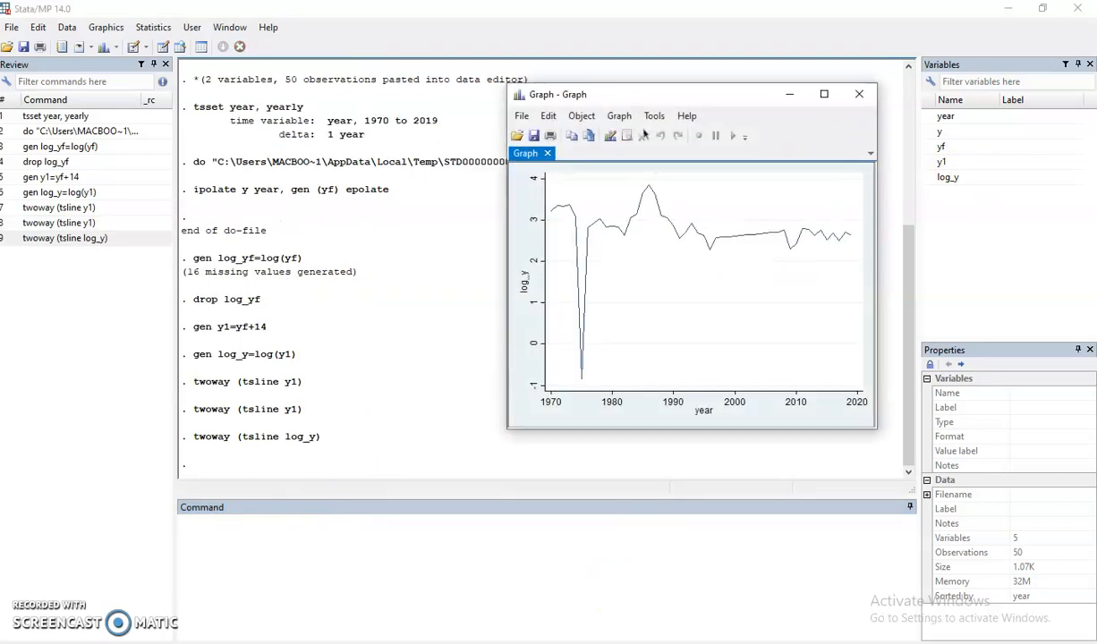
click(540, 643)
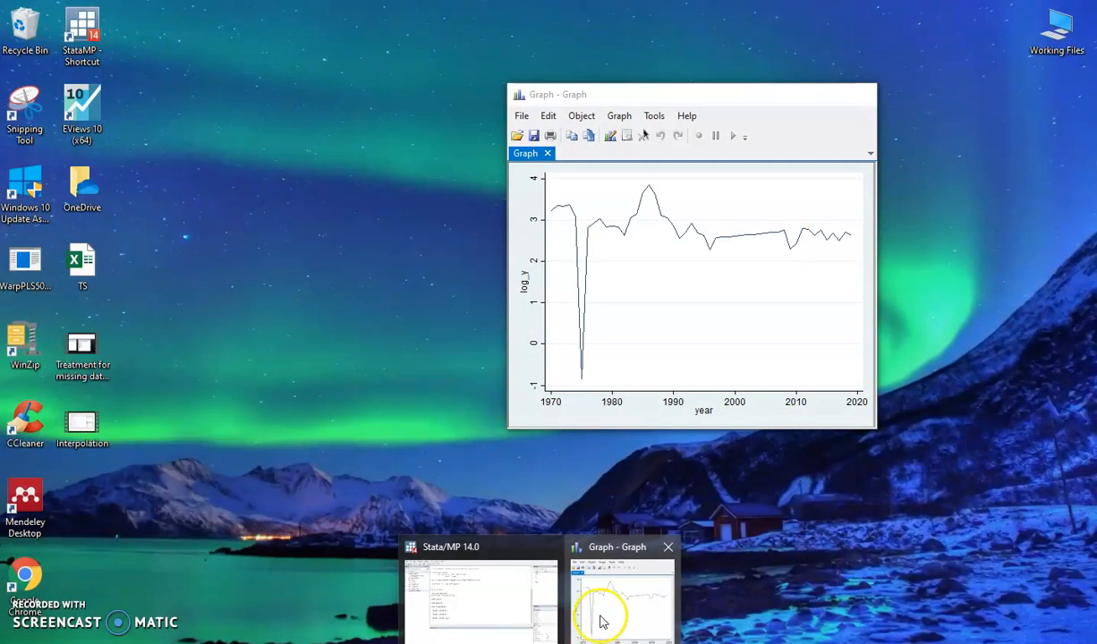
click(680, 231)
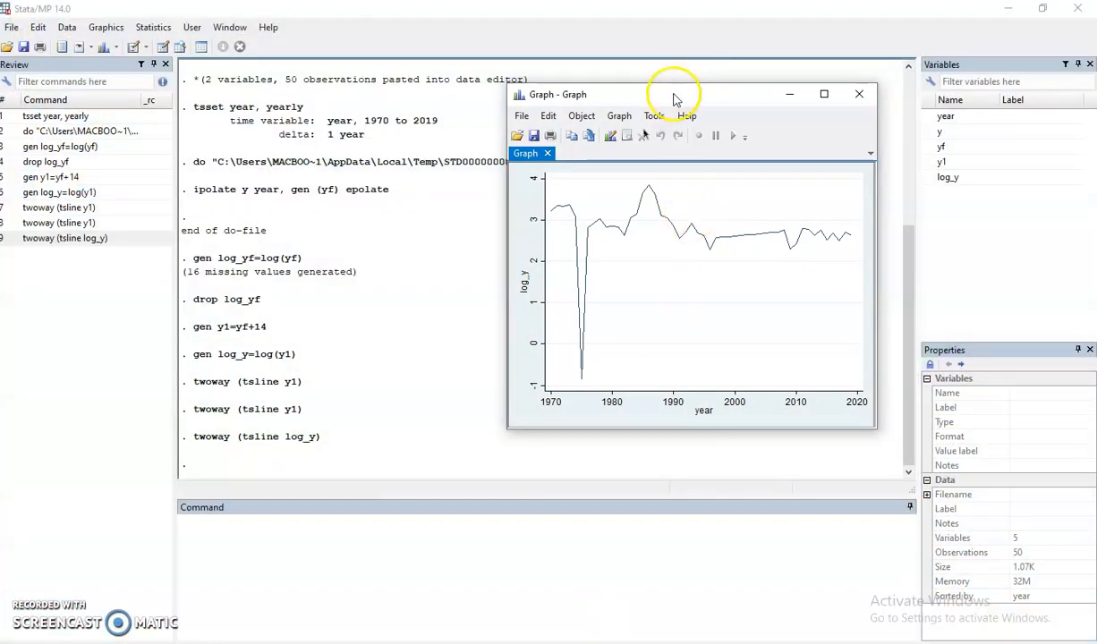
drag(675, 95, 606, 94)
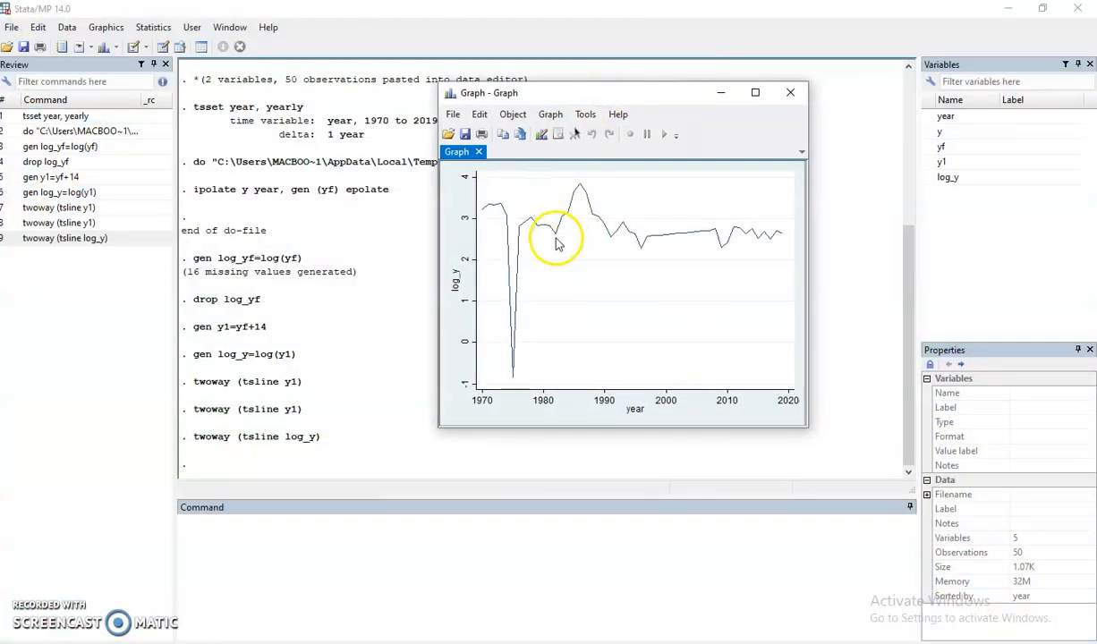
Plot y1 again with twoway (tsline y1) to compare it with the log_y graph, and reposition the graph window
click(76, 222)
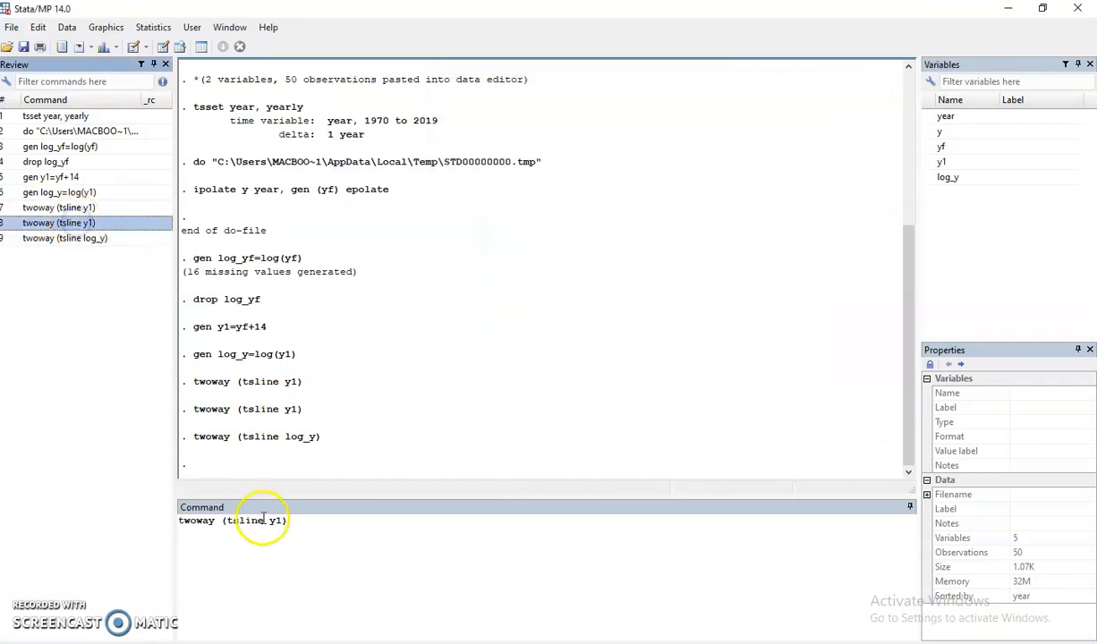
click(298, 521)
key(Return)
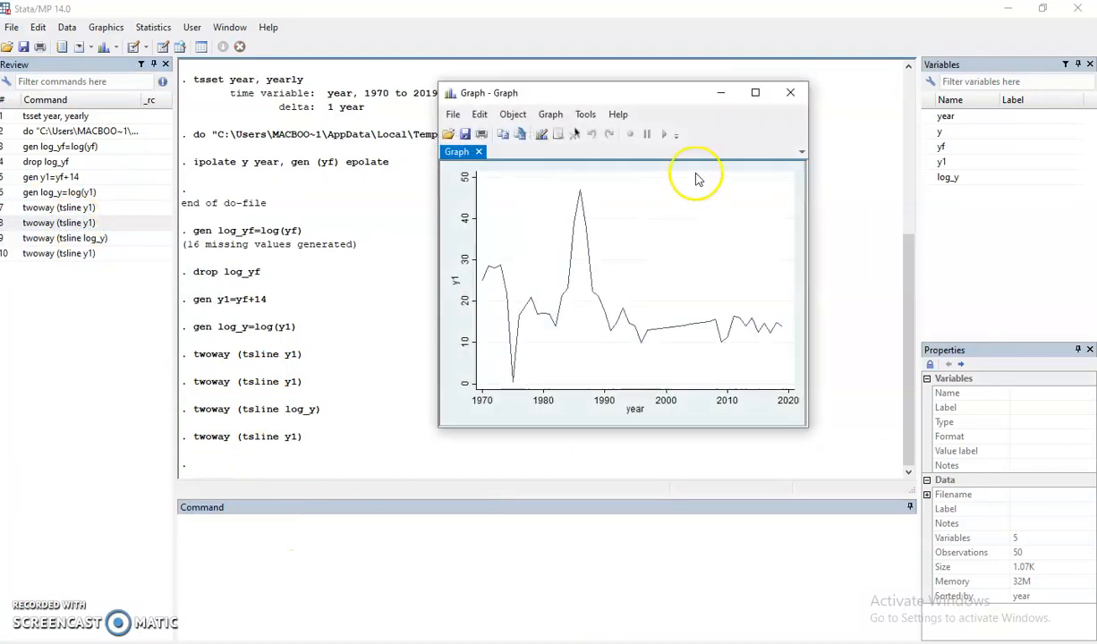
drag(619, 95, 479, 96)
click(575, 49)
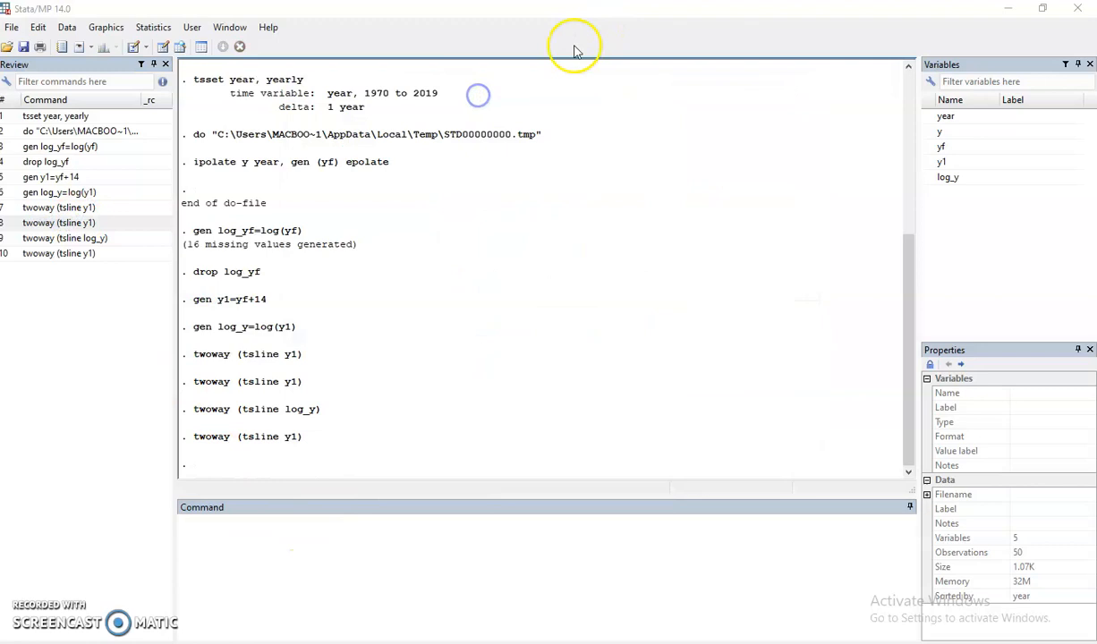
click(81, 223)
click(351, 519)
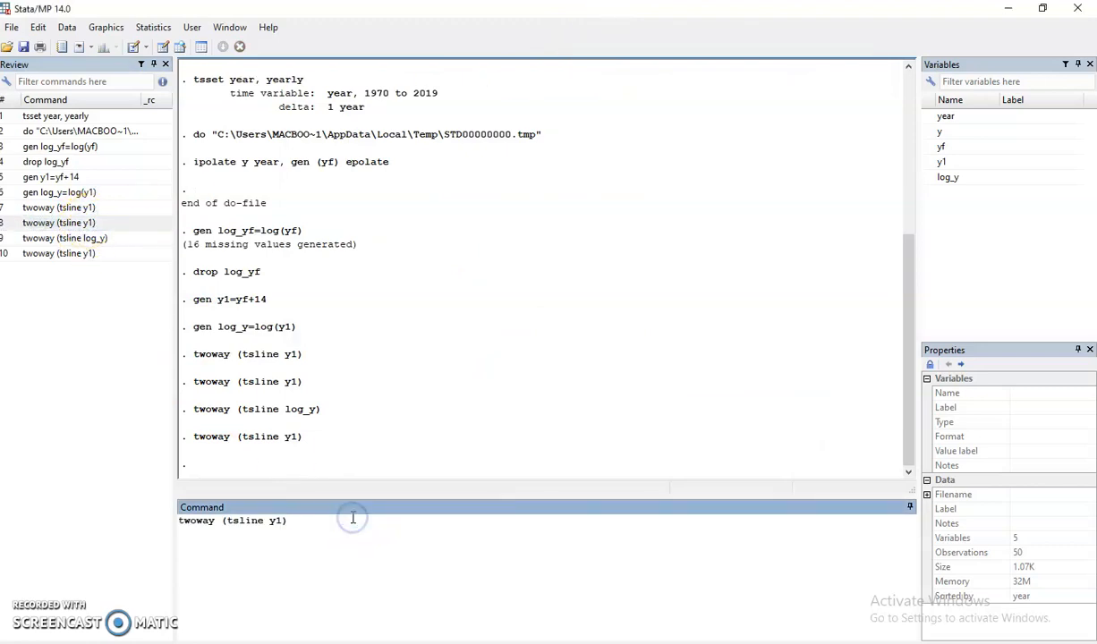
key(Return)
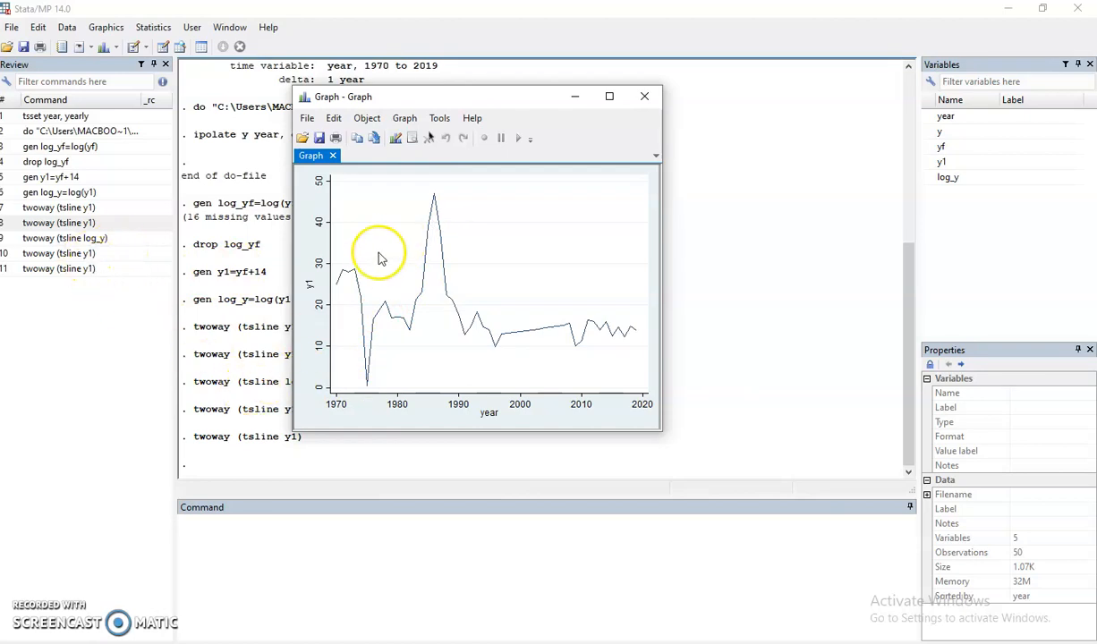
drag(453, 96, 575, 100)
Rerun twoway (tsline log_y) from the command history to show the log series again, and shift the graph window
click(79, 240)
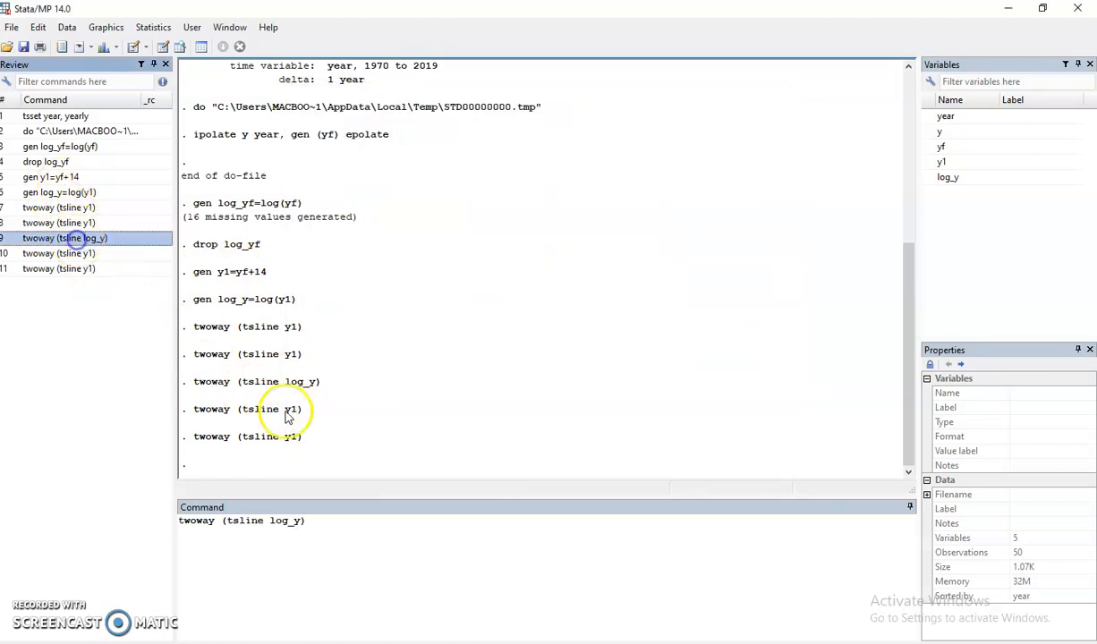
click(317, 519)
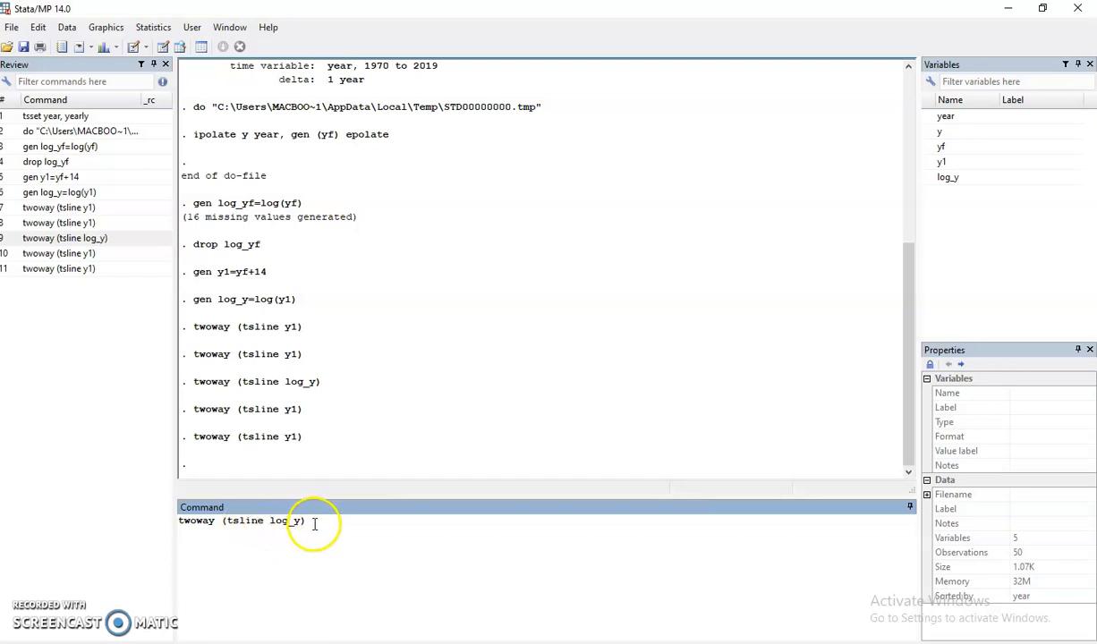
key(Return)
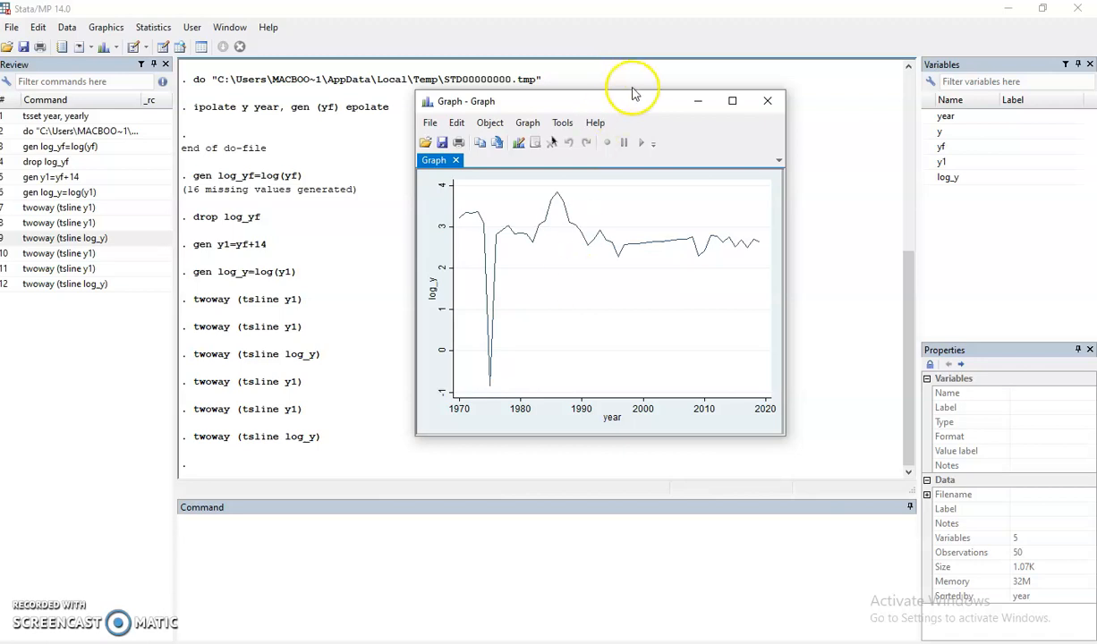
drag(640, 98, 588, 109)
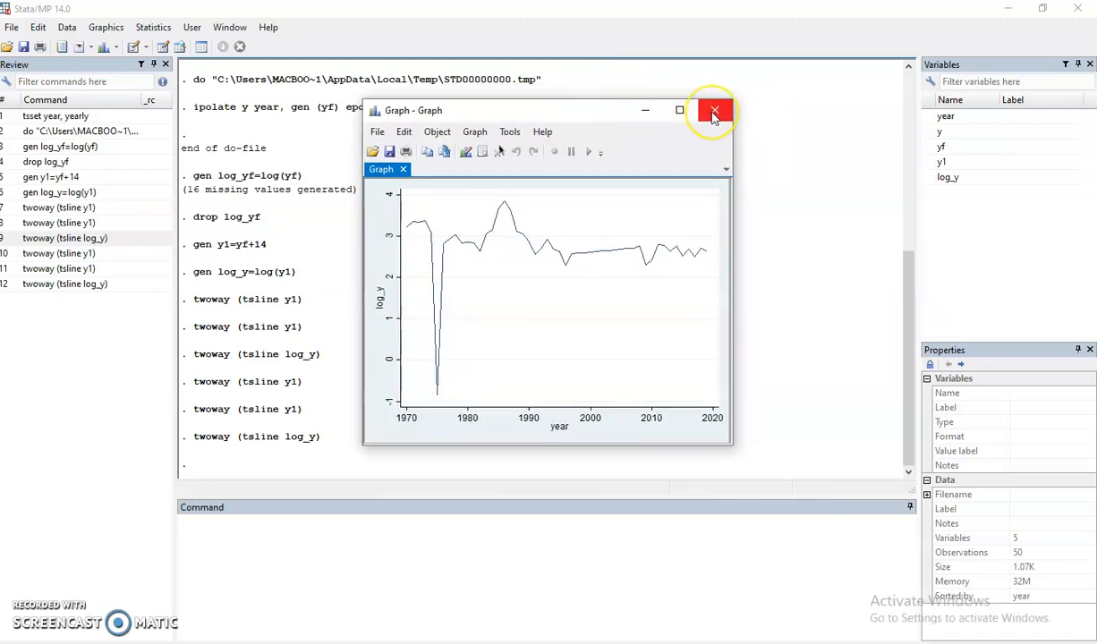